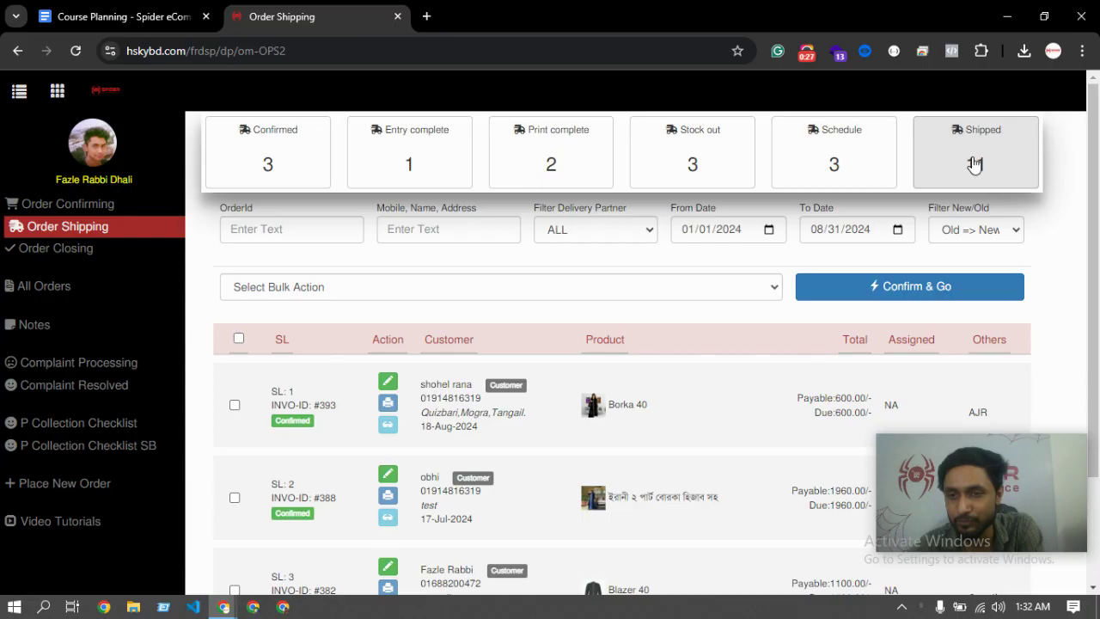
Step: Open the shipped Panjabi 40 order dated 29-Jun-2024 and change its invoice status to Delivered
left_click(974, 164)
scroll(516, 327, "down", 2)
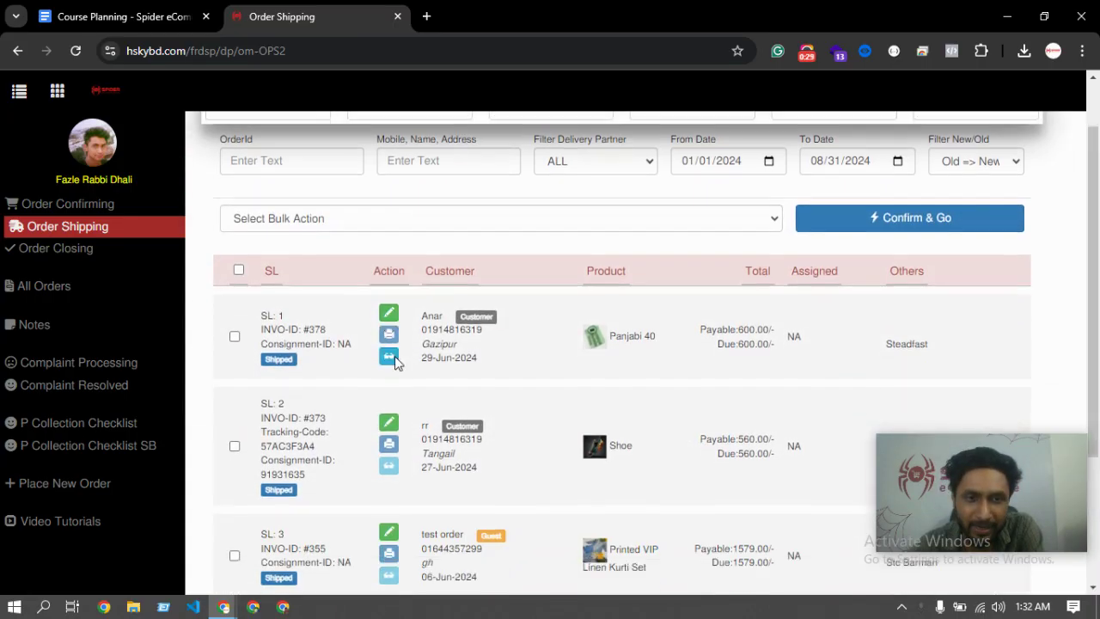
scroll(412, 404, "up", 2)
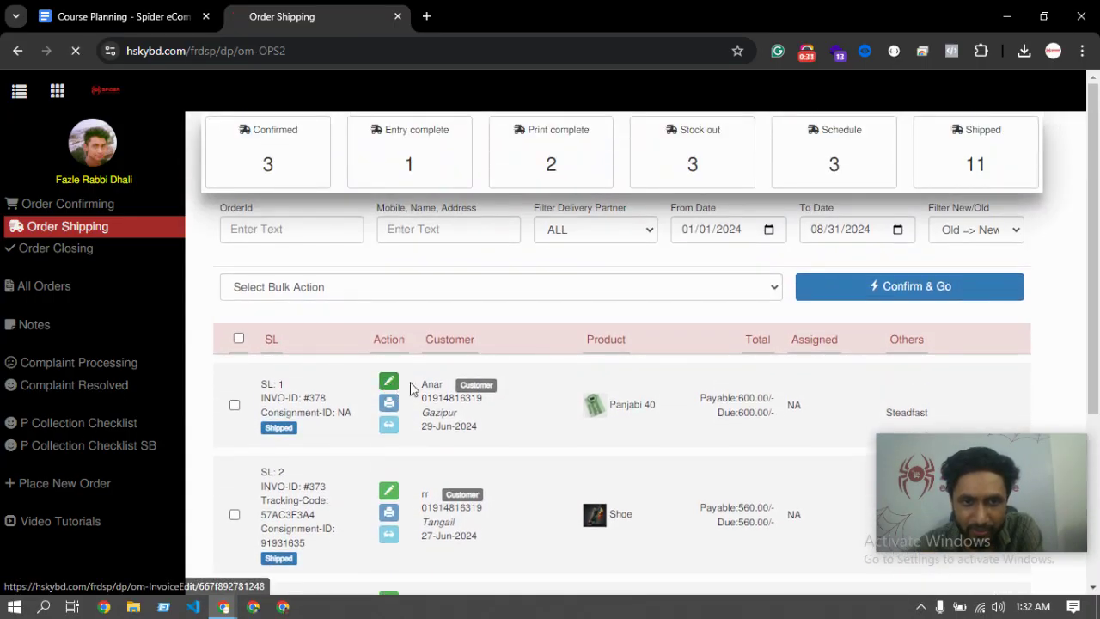
left_click(388, 382)
left_click(306, 226)
left_click(289, 274)
left_click(446, 286)
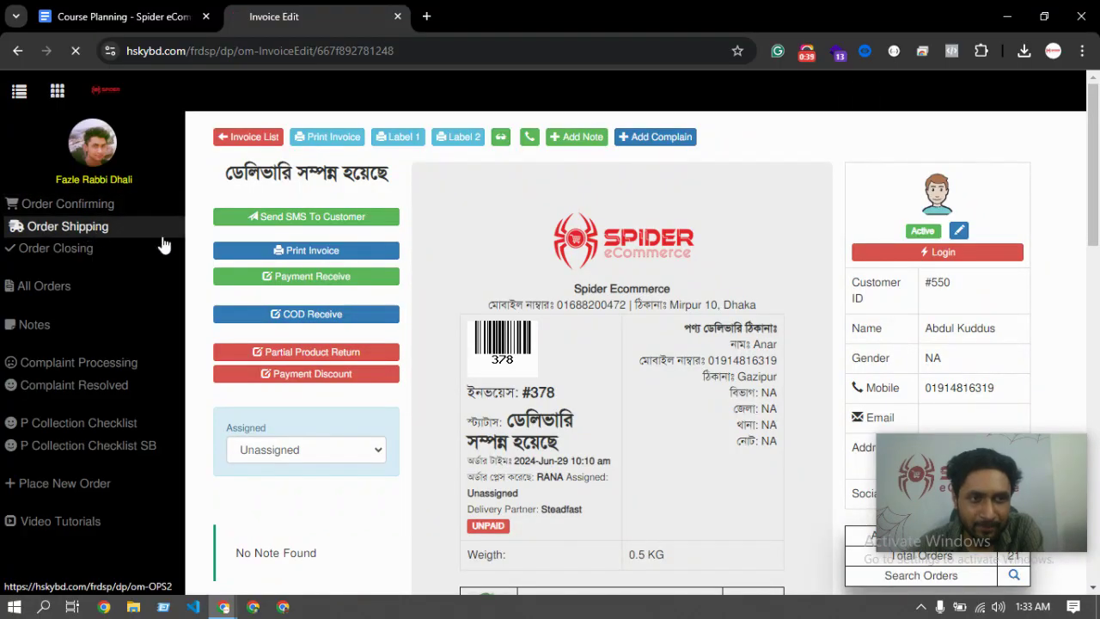
Step: Check the Order Shipping overview and look through the shipped orders under Order Closing
left_click(154, 230)
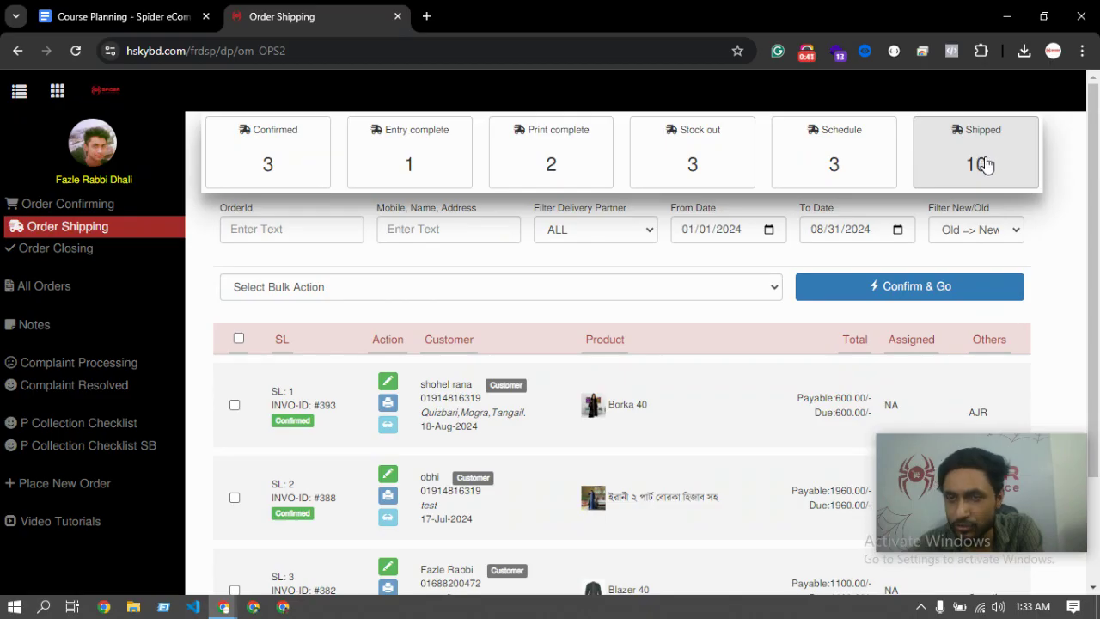
left_click(95, 254)
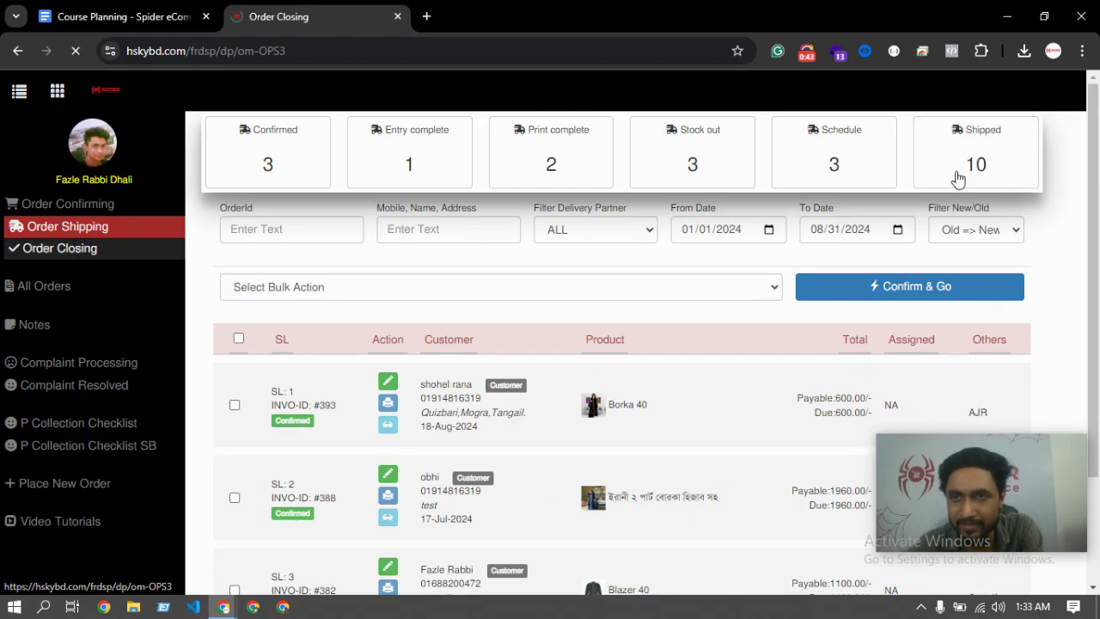
left_click(310, 172)
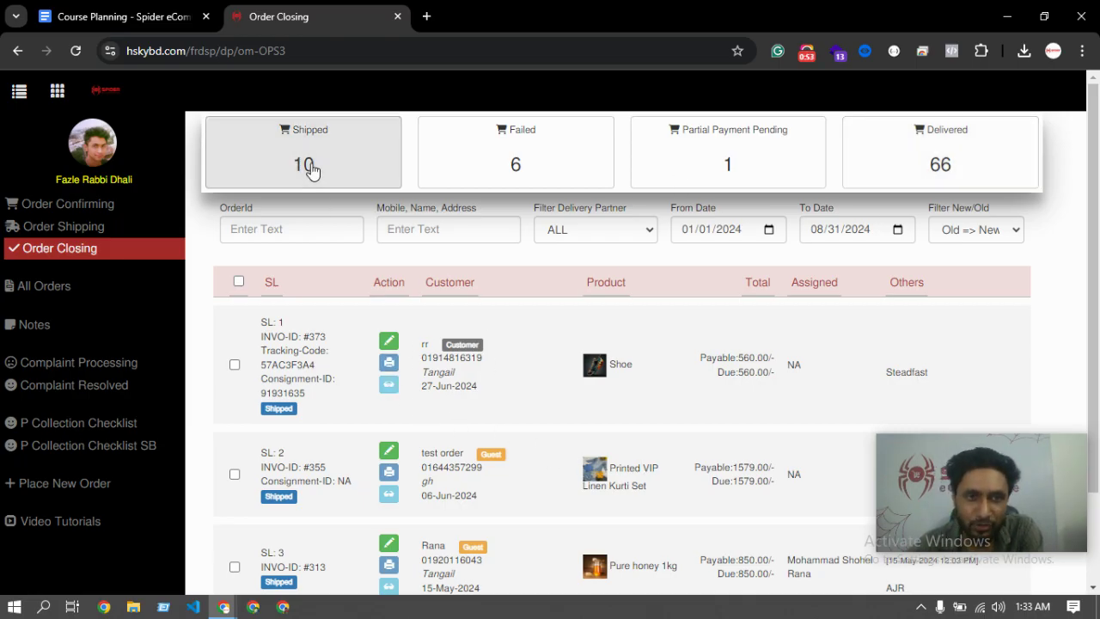
scroll(442, 430, "down", 2)
scroll(414, 494, "up", 2)
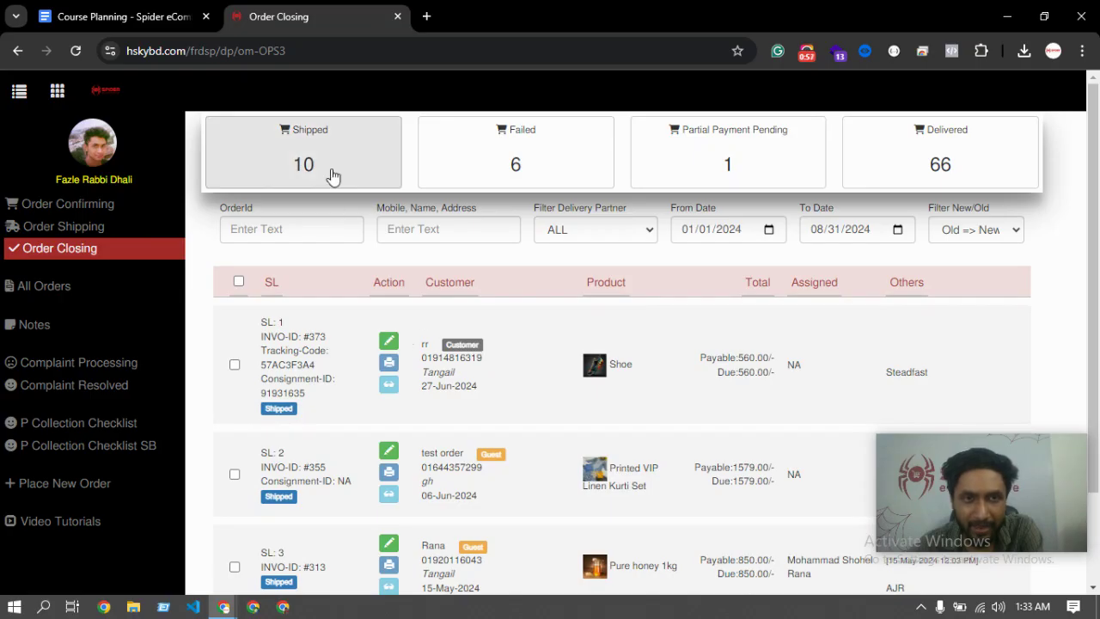
scroll(421, 374, "down", 2)
scroll(414, 380, "up", 2)
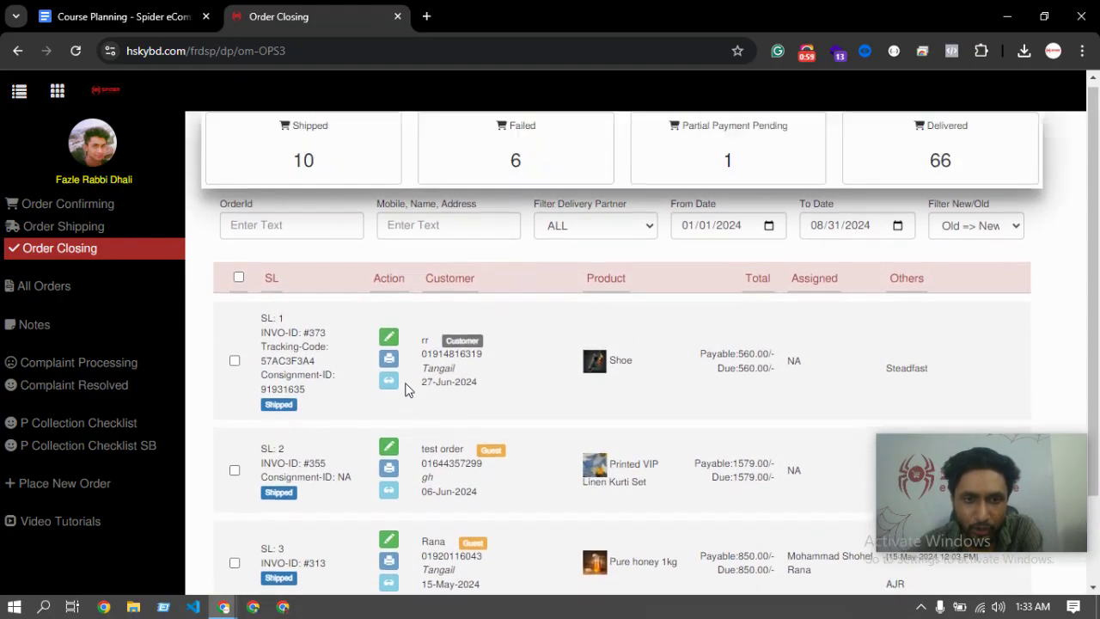
Step: Open the shipped Pure honey 1kg order and select Delivery Failed as its invoice status
left_click(396, 547)
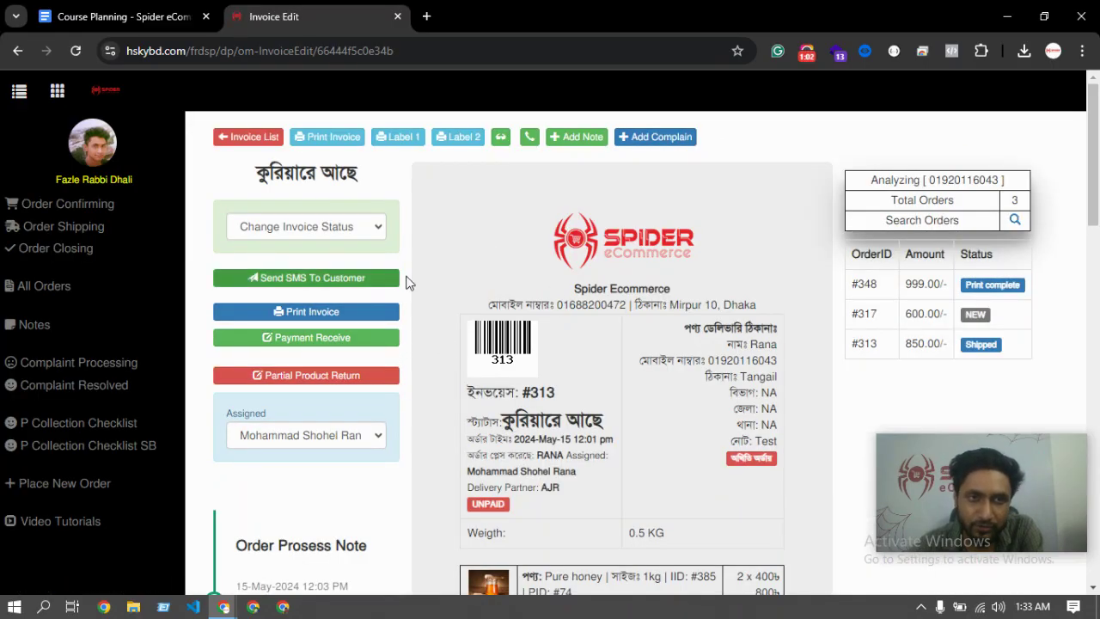
left_click(339, 230)
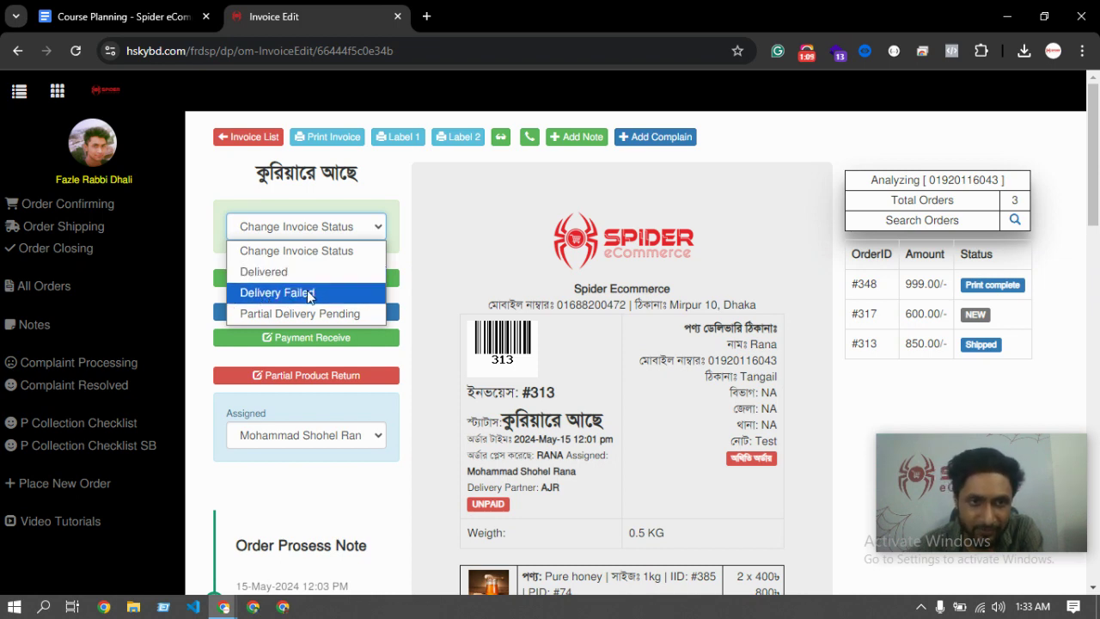
left_click(275, 293)
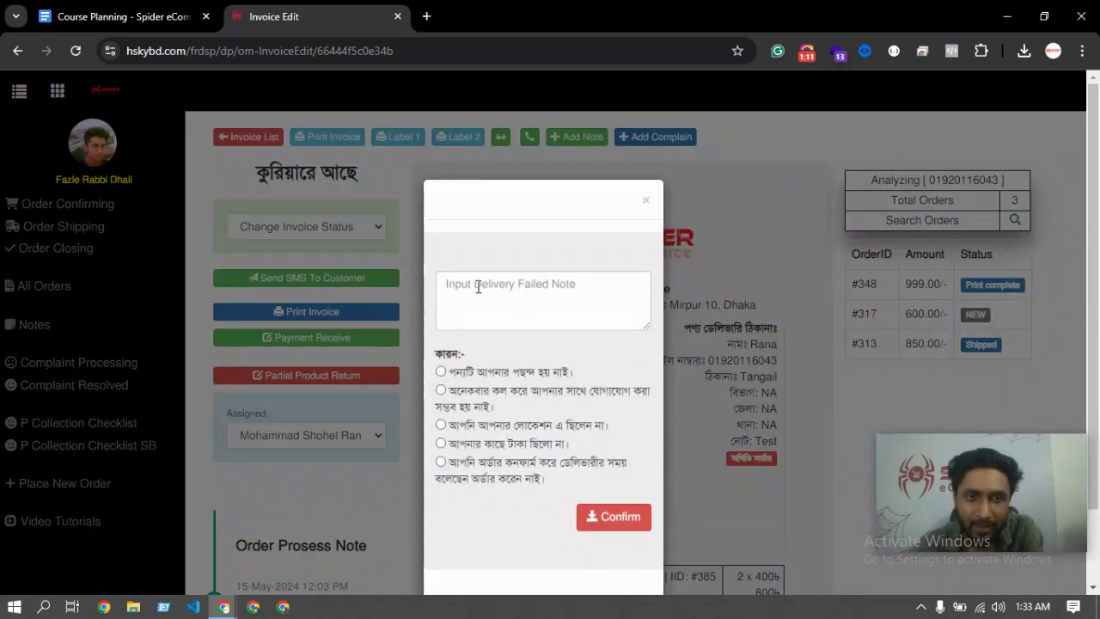
left_click(487, 293)
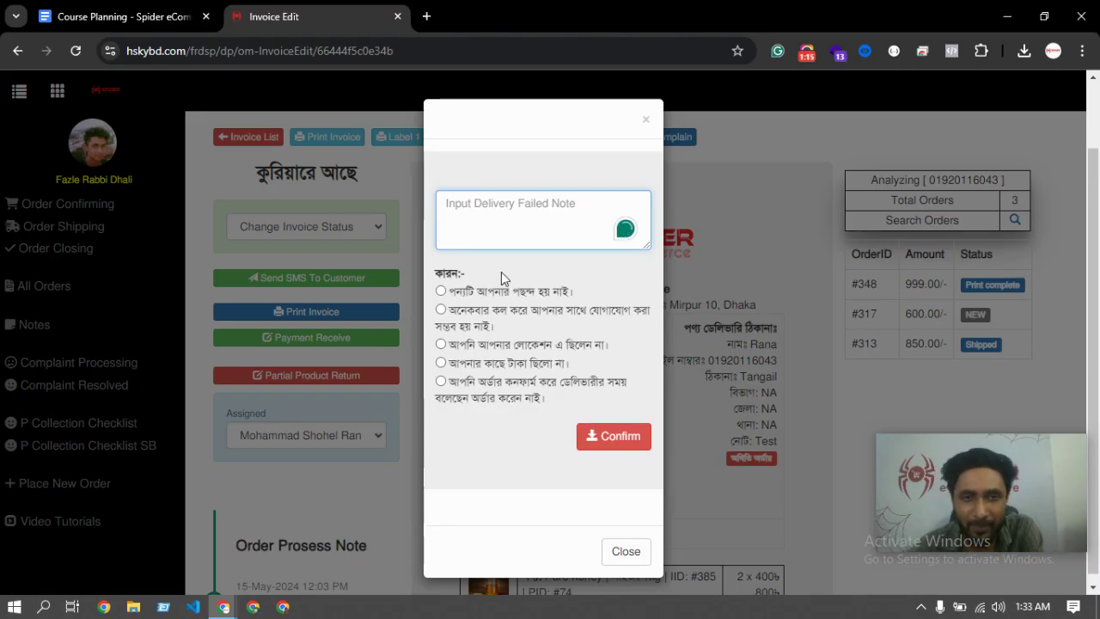
Step: Examine the first preset reason offered for the Delivery Failed note
left_click_drag(454, 292, 583, 296)
left_click(582, 296)
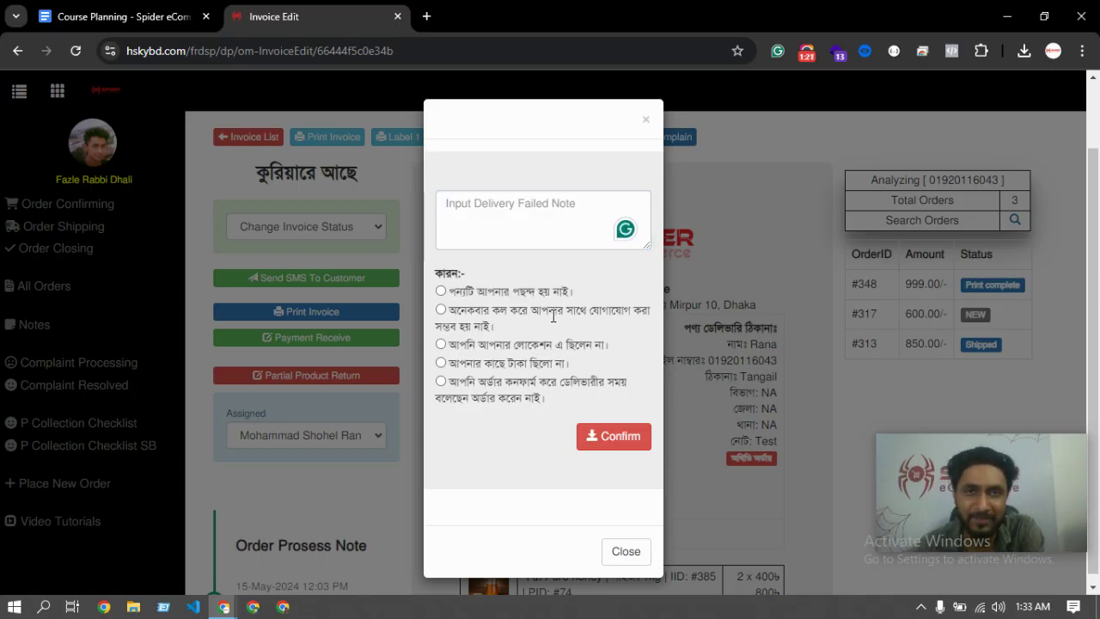
left_click_drag(457, 296, 601, 293)
left_click(600, 292)
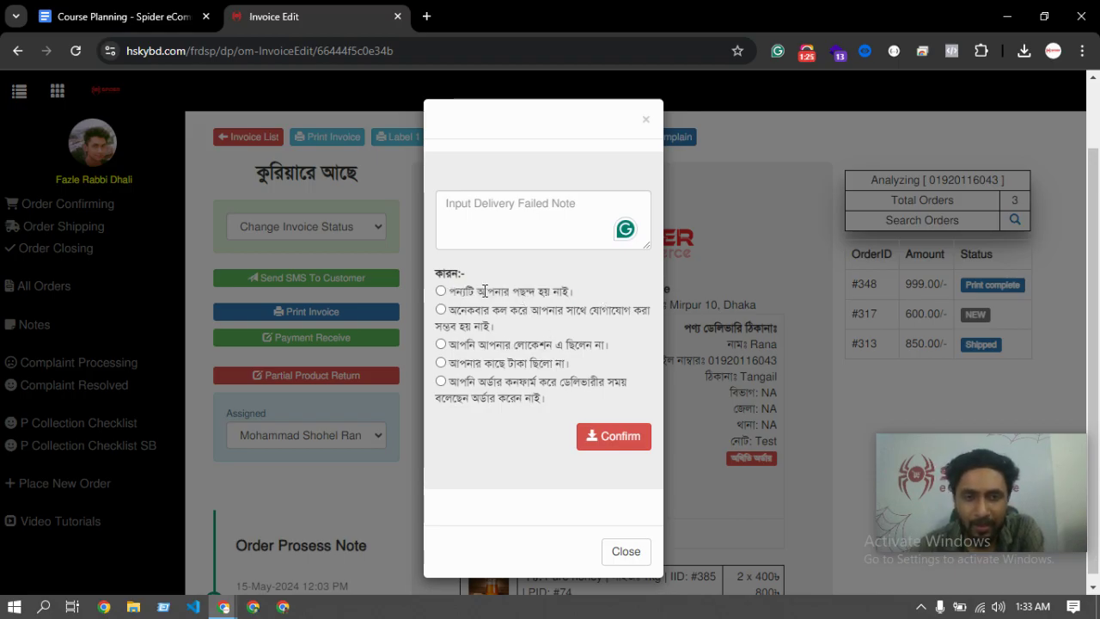
left_click_drag(457, 297, 615, 289)
left_click(616, 288)
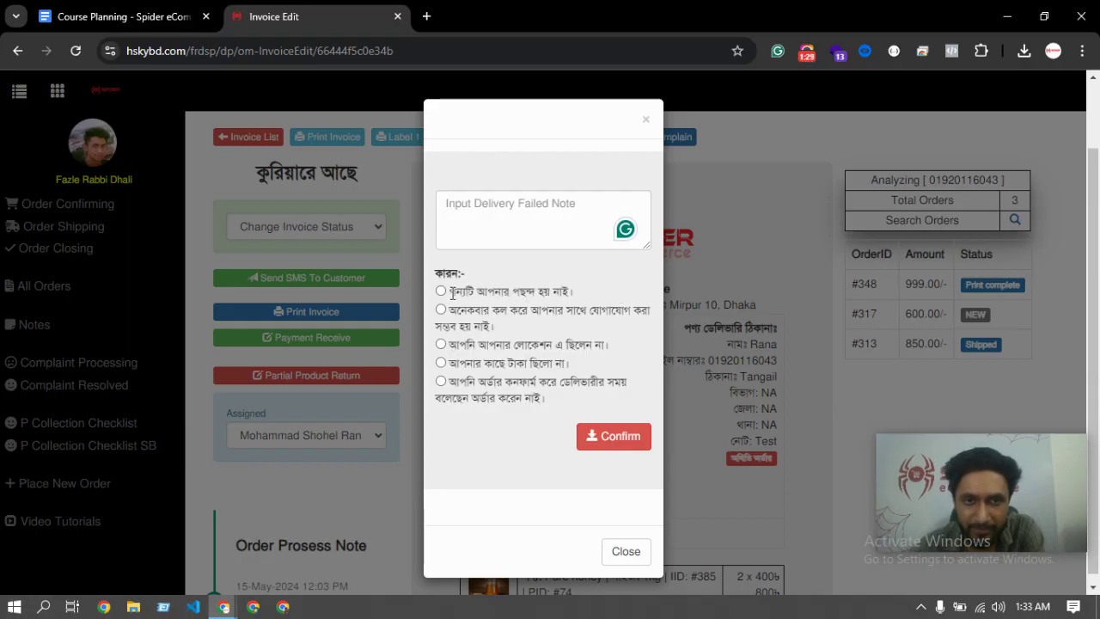
Step: Try the preset failure reasons for a disliked product, an absent customer and an order denied at delivery time
left_click(440, 292)
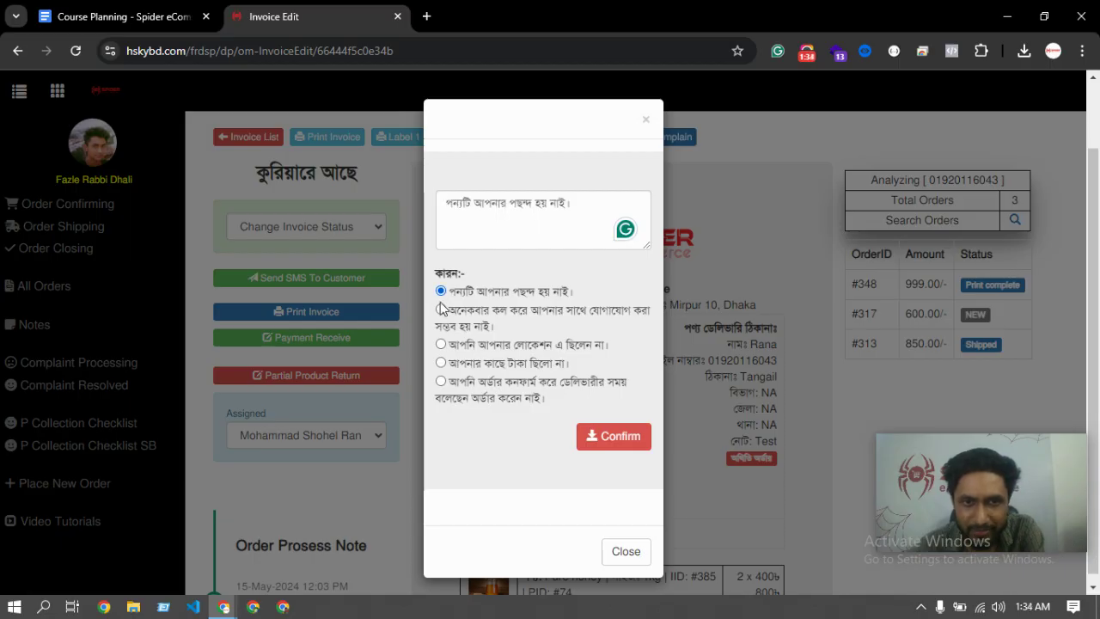
left_click(441, 346)
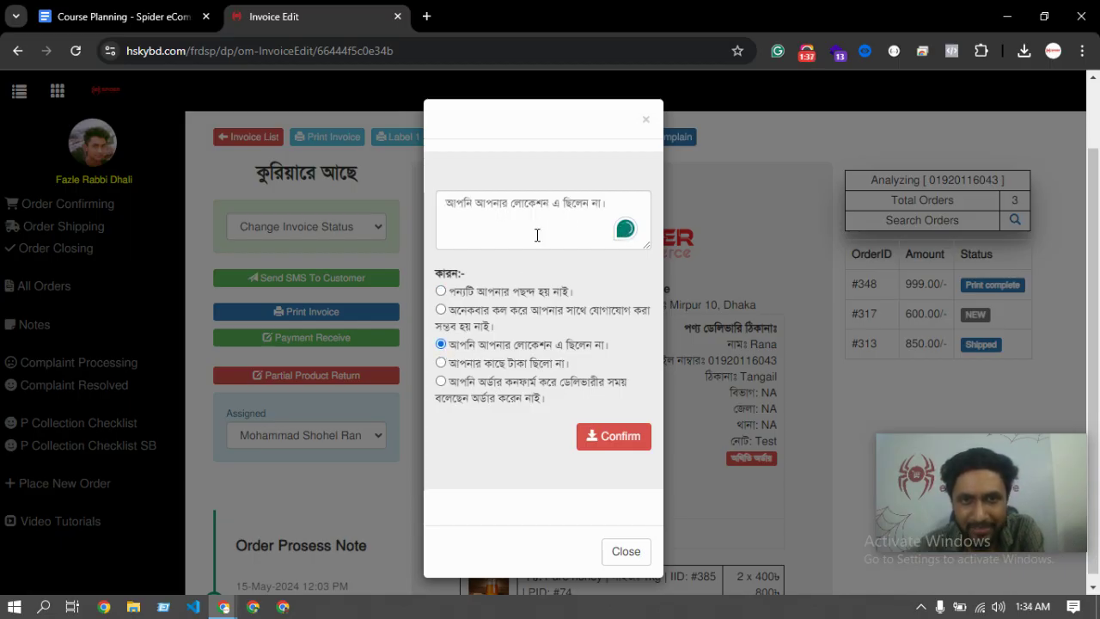
left_click(441, 382)
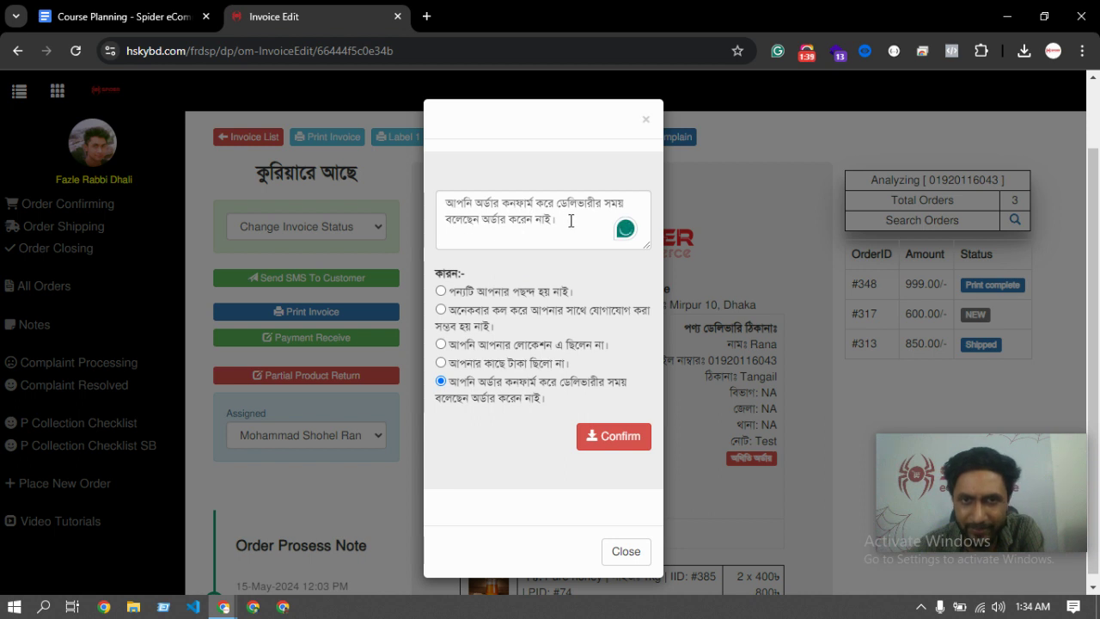
left_click_drag(570, 221, 464, 208)
Step: Use the preset reason "পন্যটি আপনার পছন্দ হয় নাই।" as the delivery failed note and confirm the status change
left_click(445, 290)
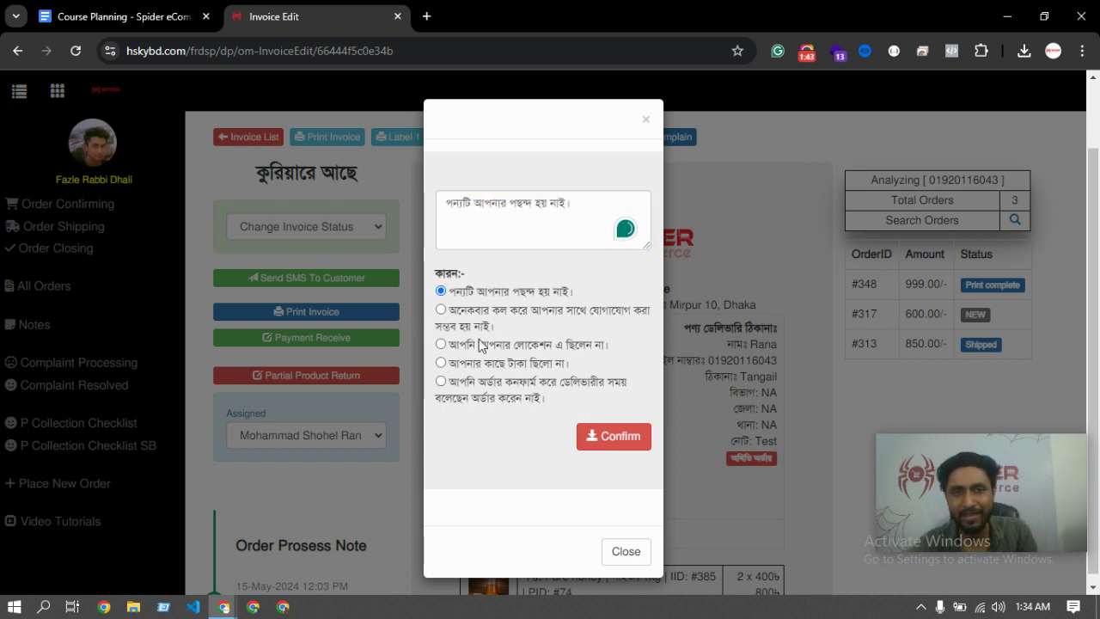
left_click(584, 216)
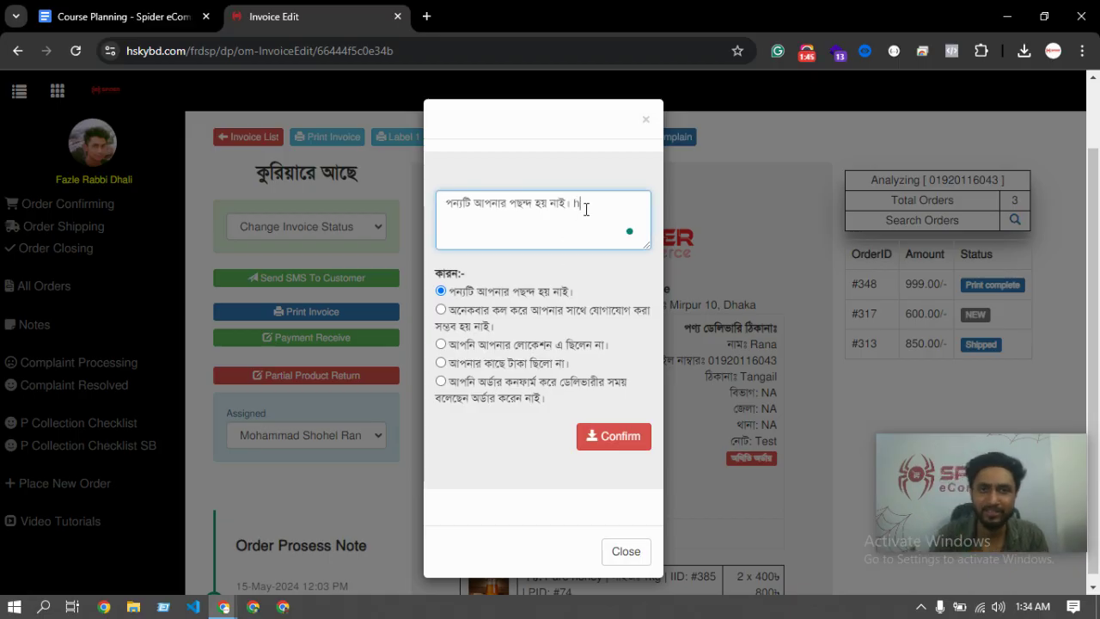
key("BackSpace")
key("BackSpace")
key("BackSpace")
left_click(604, 448)
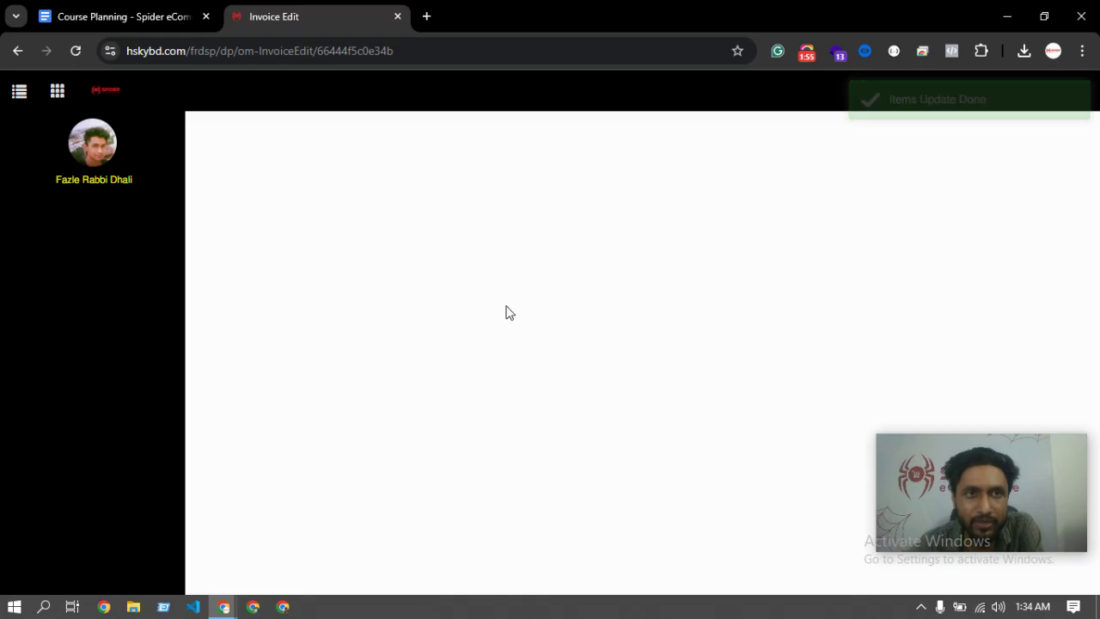
Step: Reload the invoice page and review the latest order tracking entry with the return reason
double_click(535, 53)
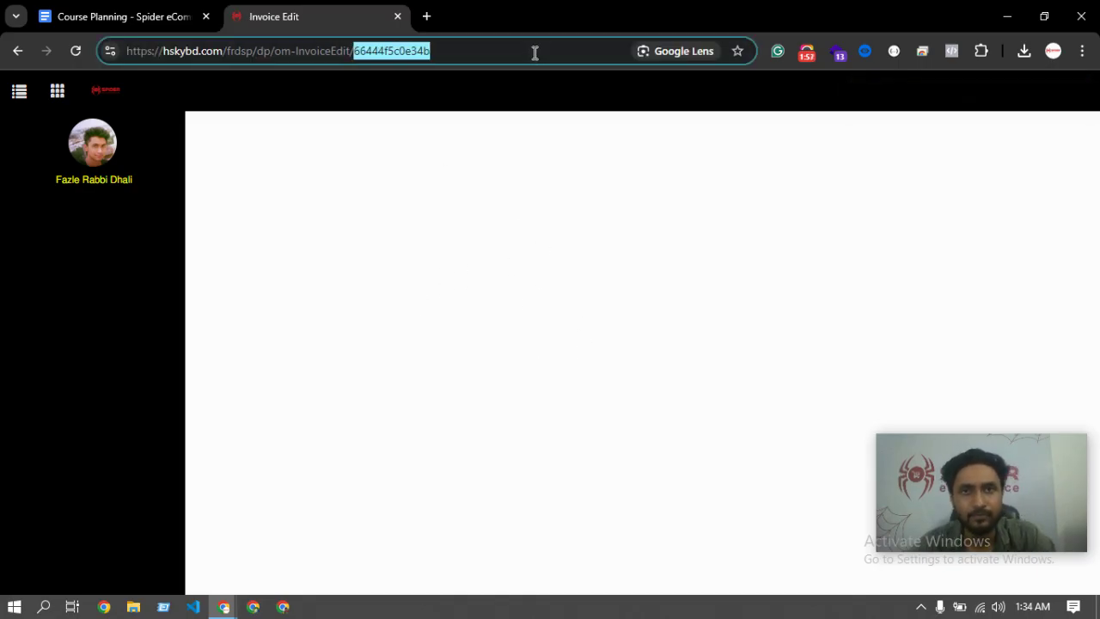
key("Return")
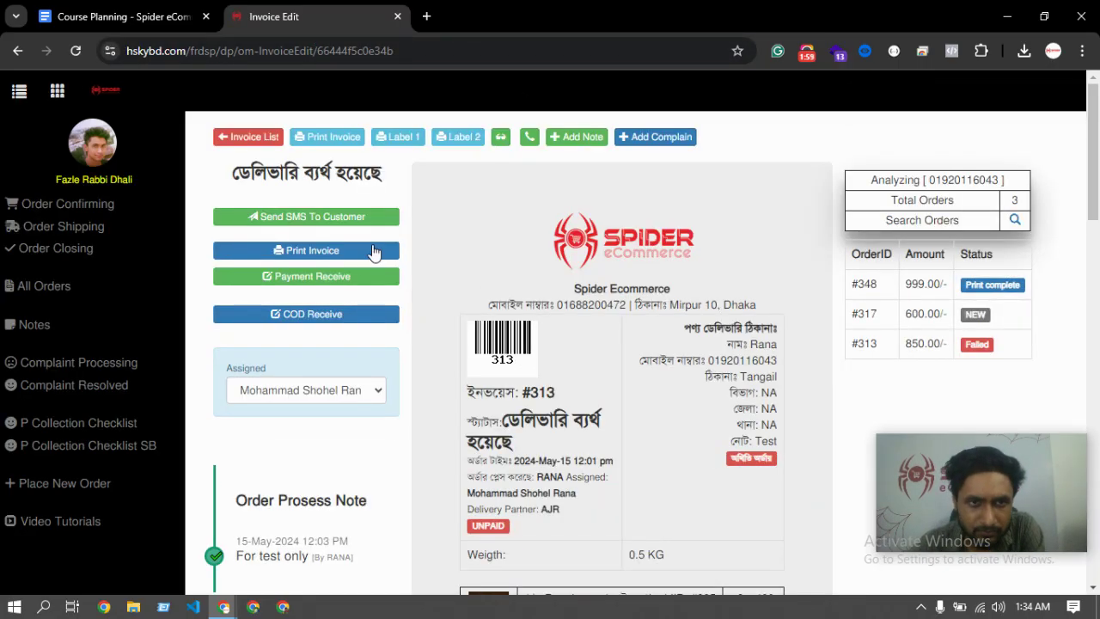
scroll(344, 455, "down", 4)
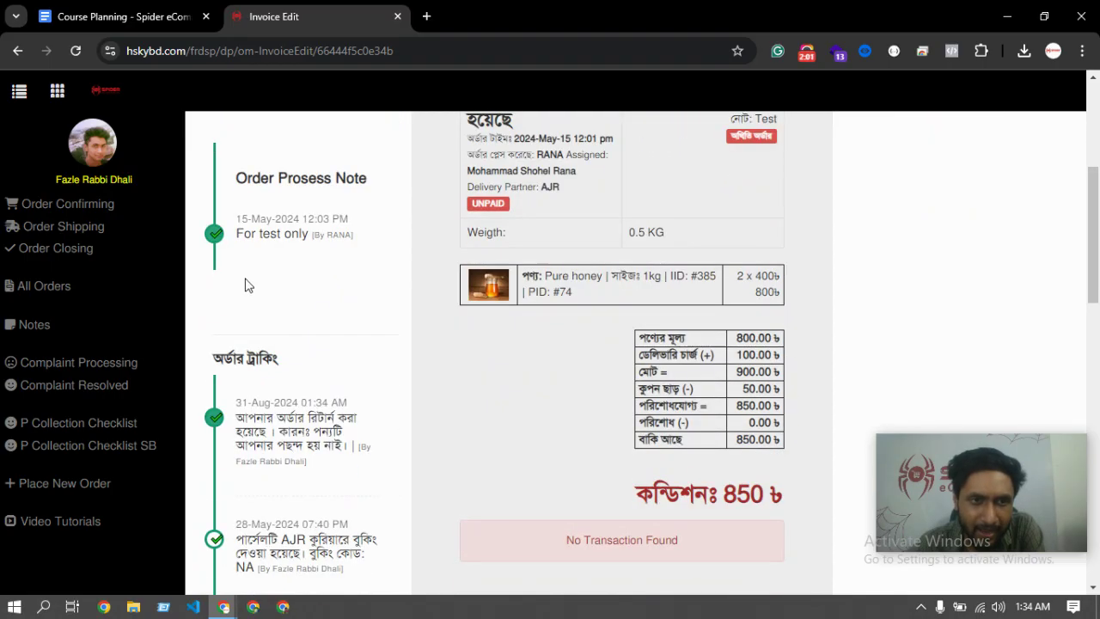
scroll(299, 408, "down", 1)
left_click_drag(236, 337, 346, 388)
scroll(386, 396, "up", 5)
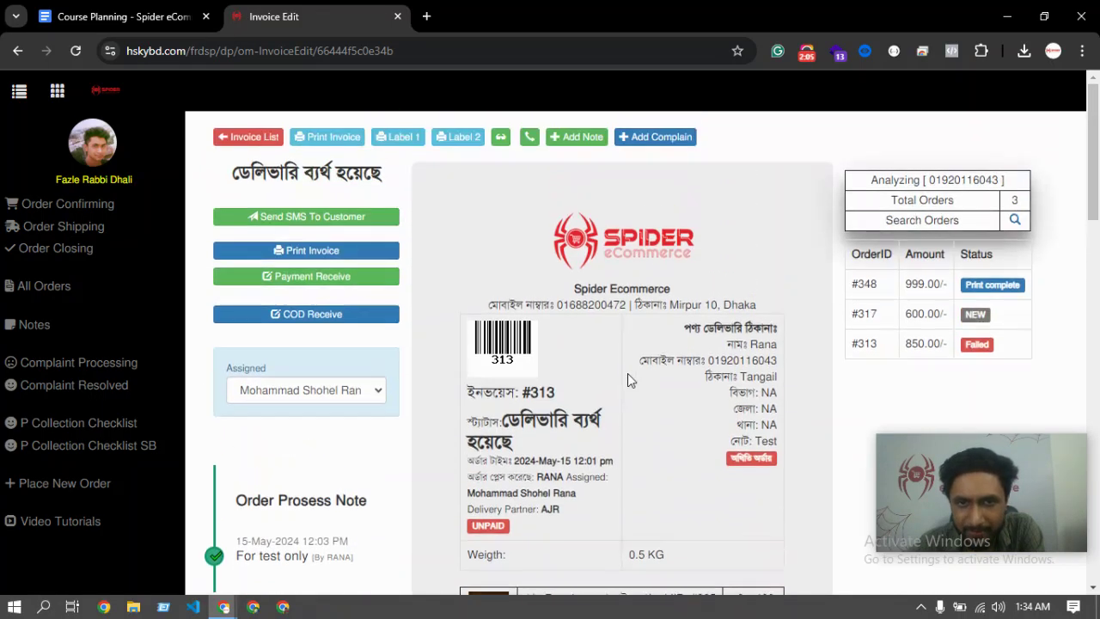
Step: Check the Order Shipping and Order Closing overviews and list the failed orders
left_click(67, 227)
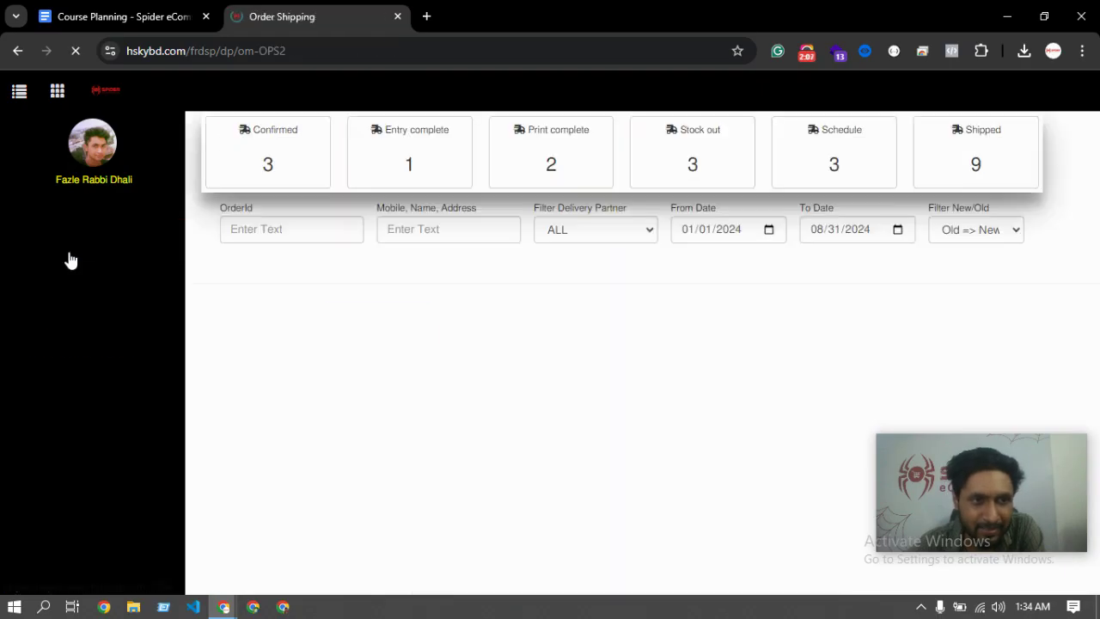
left_click(69, 256)
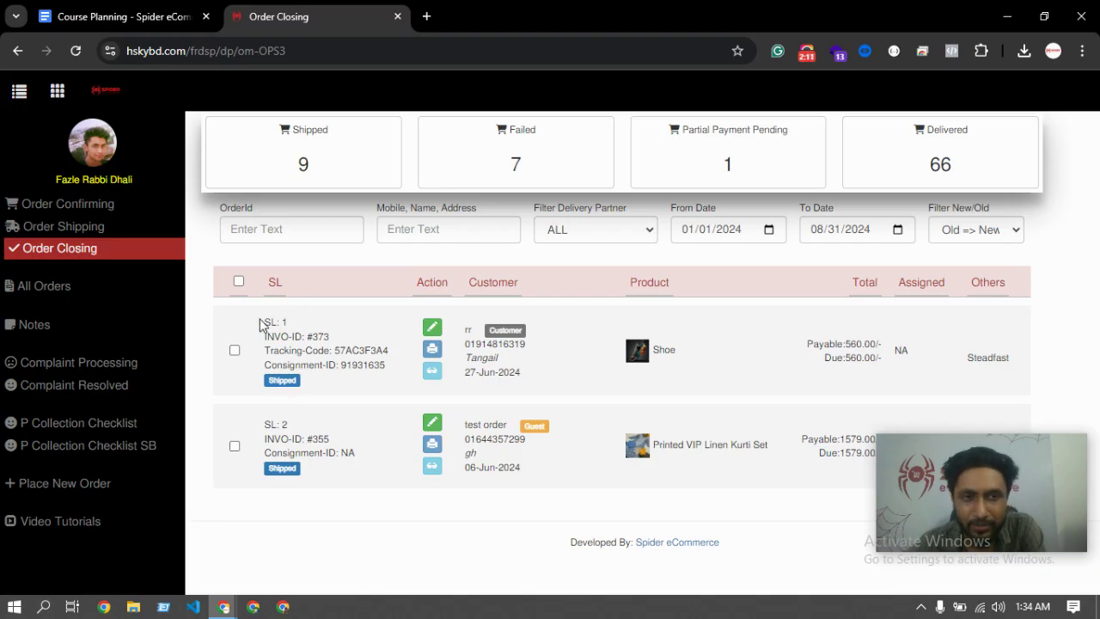
left_click_drag(260, 324, 306, 393)
left_click_drag(347, 466, 242, 344)
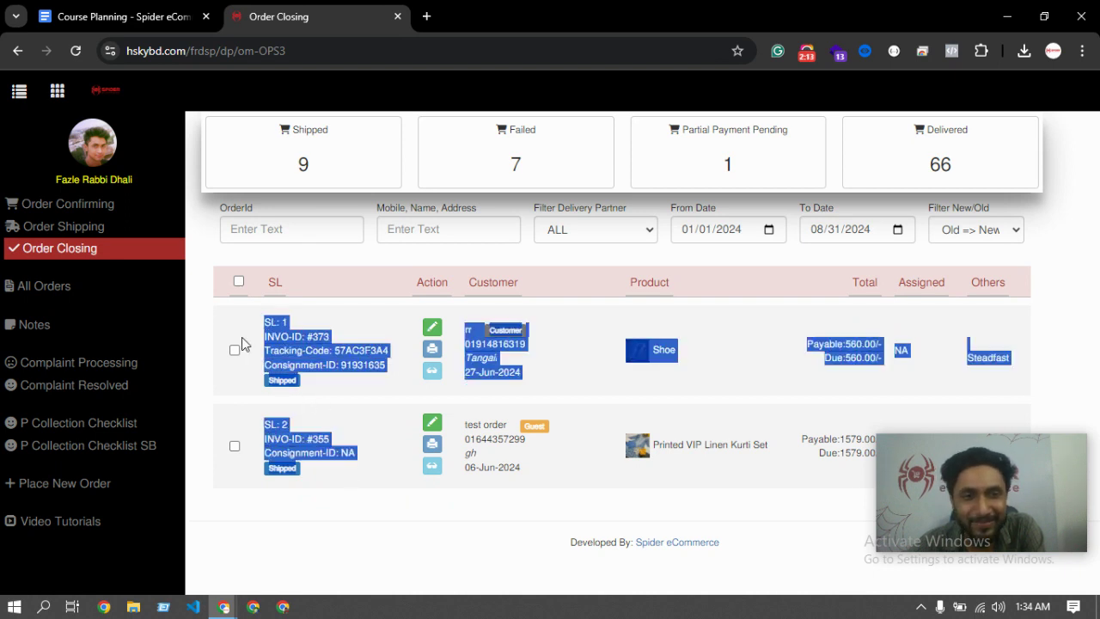
left_click(268, 327)
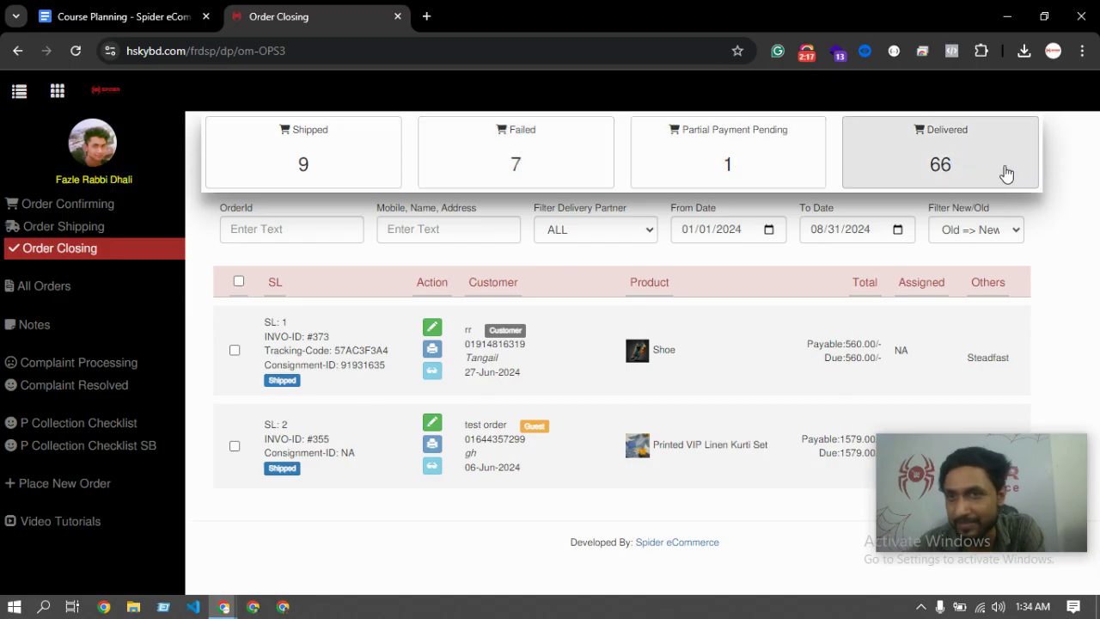
left_click(509, 171)
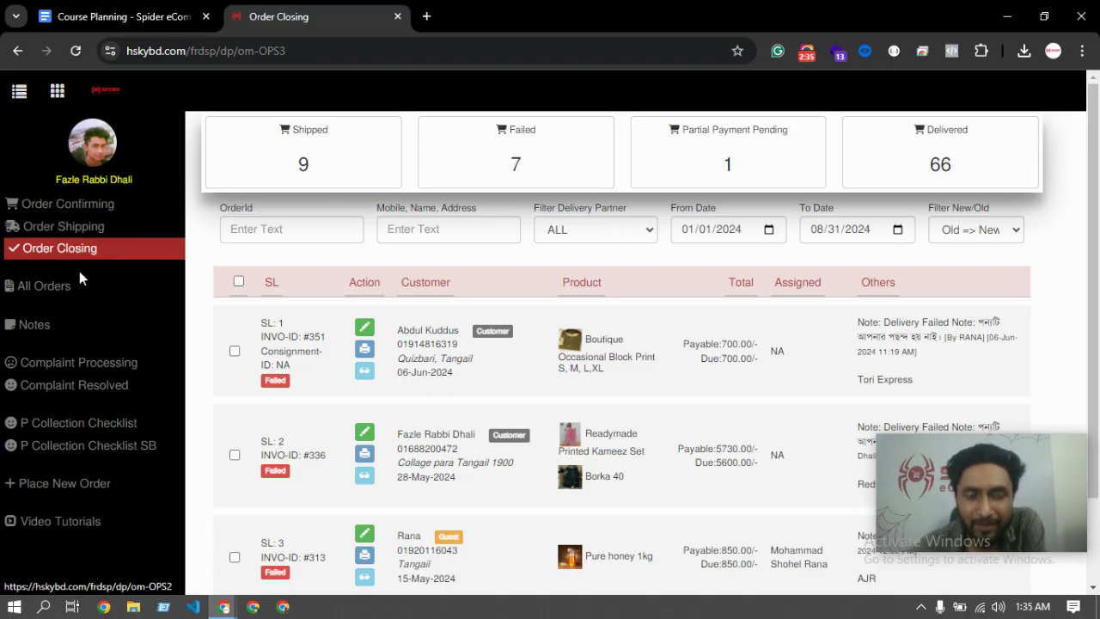
Step: Open the new Printed VIP Linen Kurti Set order dated 11-Jul-2024 from Order Confirming and view its available invoice statuses
left_click(82, 206)
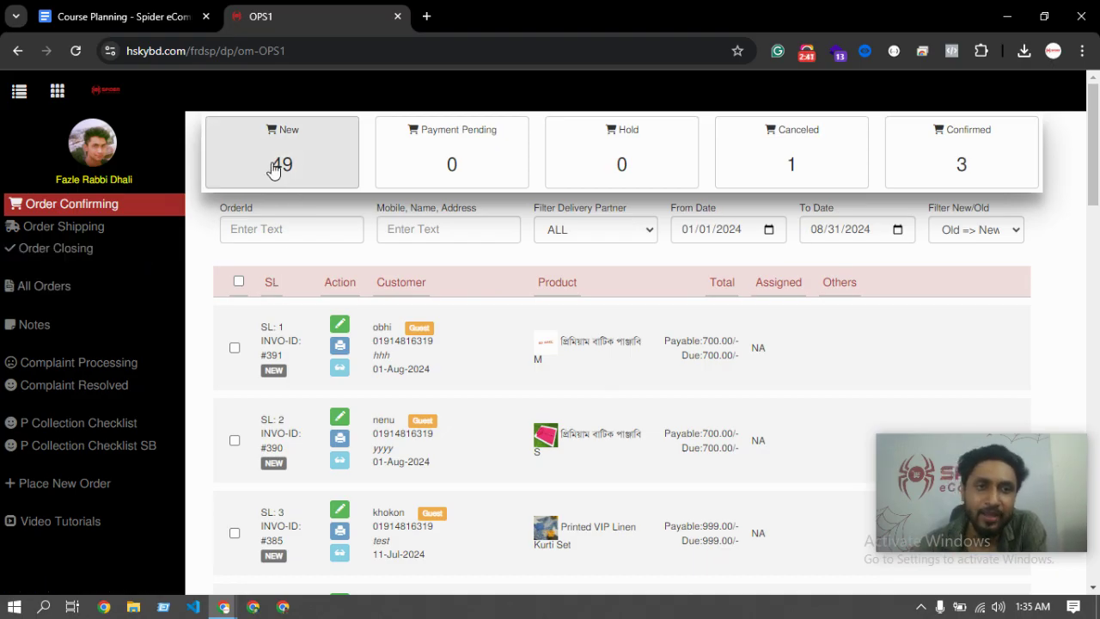
scroll(323, 386, "down", 2)
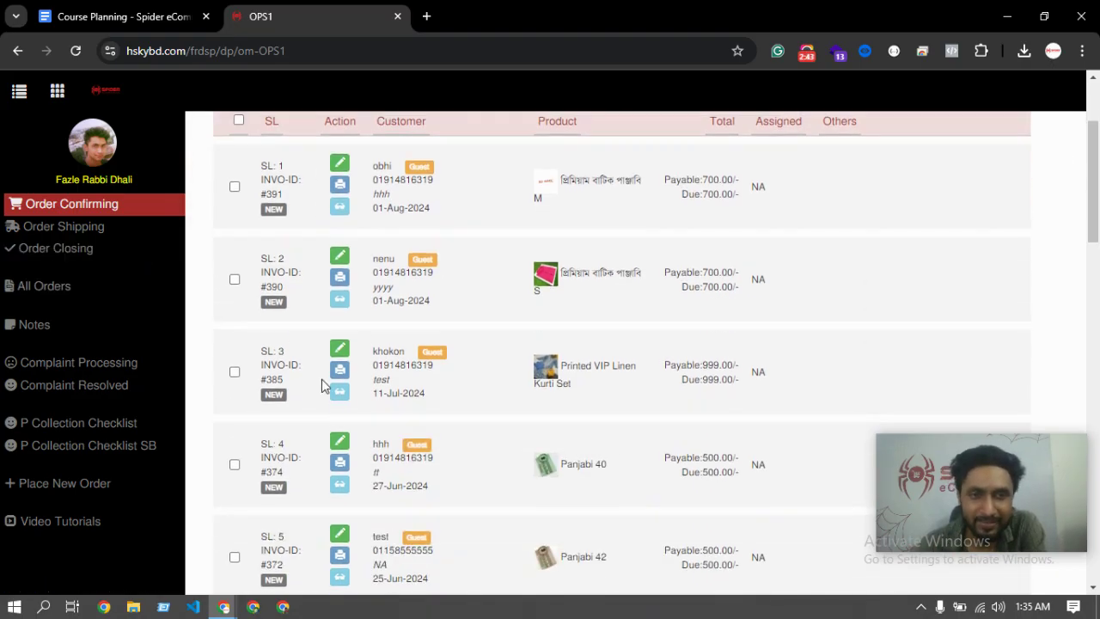
scroll(342, 366, "down", 1)
left_click(340, 265)
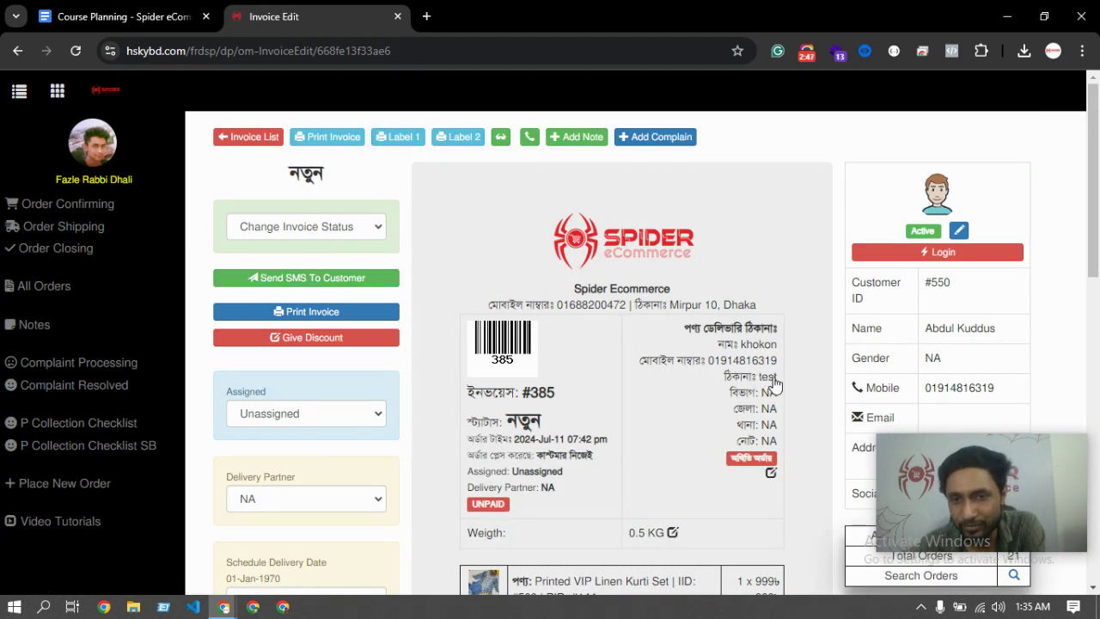
left_click(315, 232)
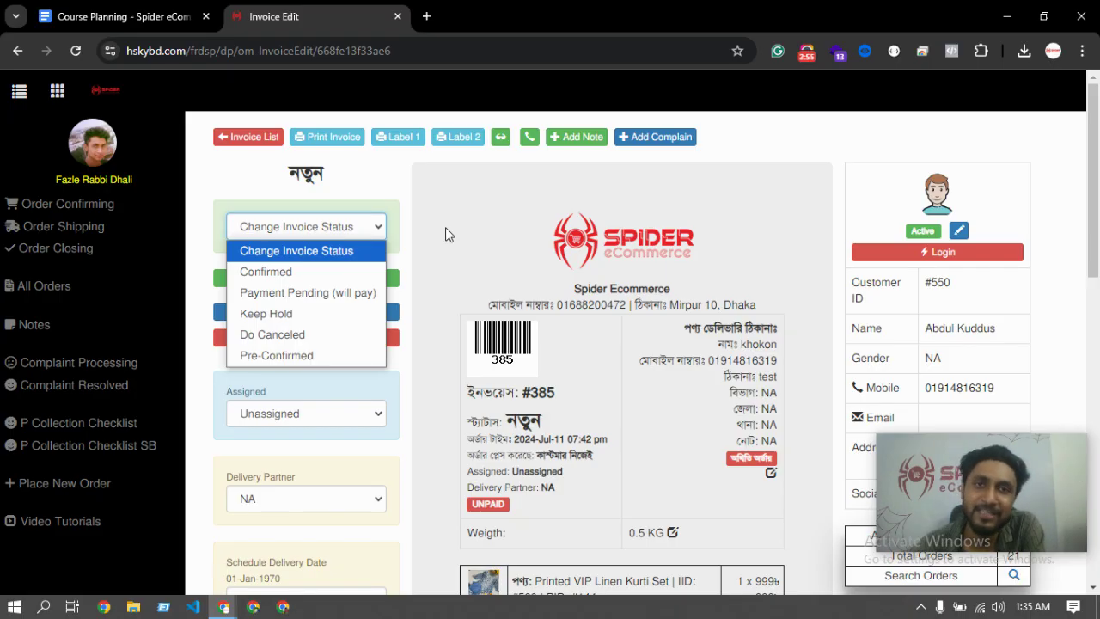
left_click(420, 257)
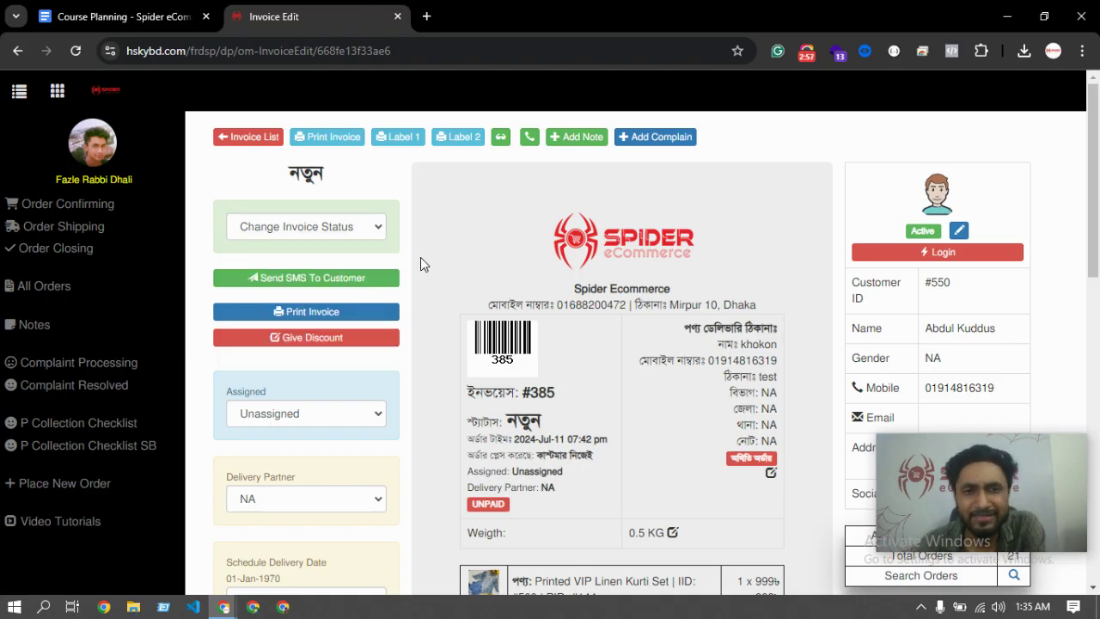
Step: Choose Do Canceled as the new order's invoice status and bring up its cancel note form with the preset reasons
left_click(372, 235)
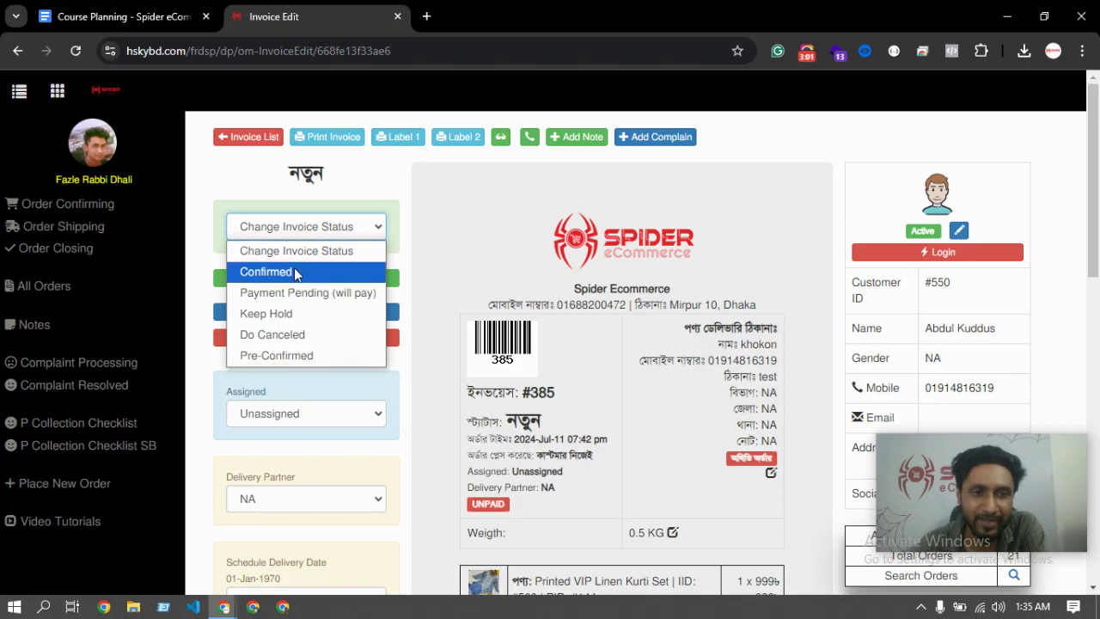
left_click(270, 336)
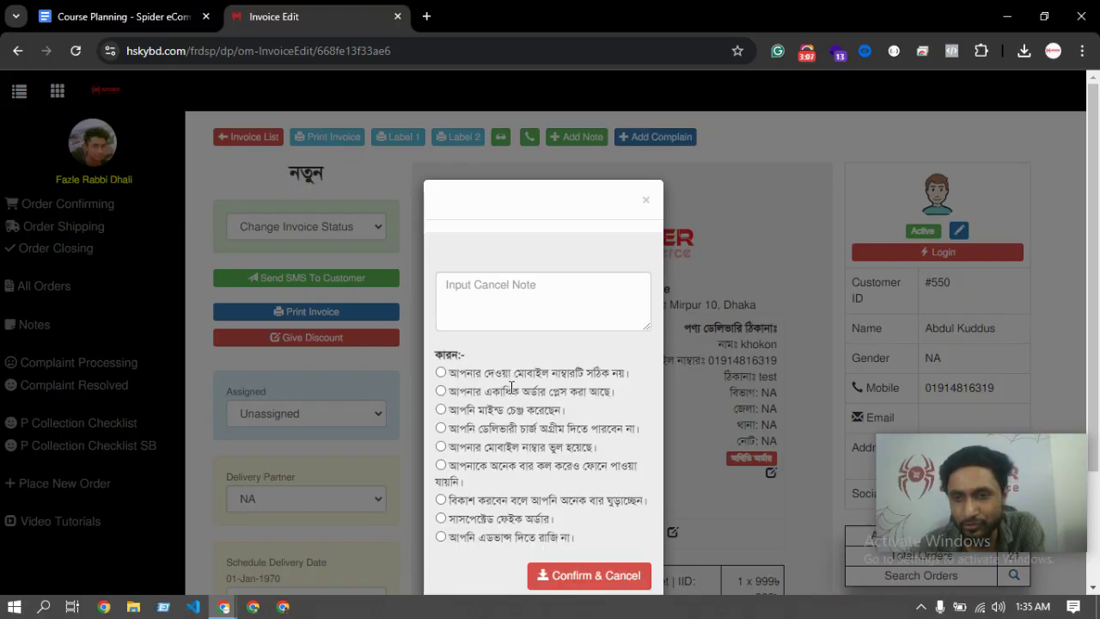
scroll(508, 392, "down", 1)
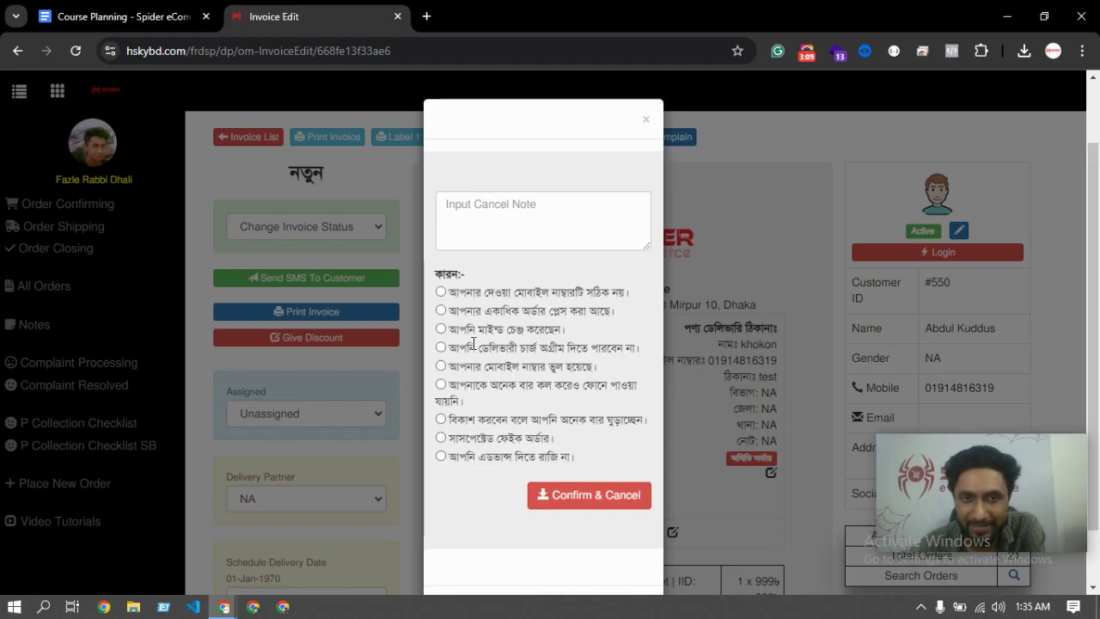
Step: Try the first four preset cancel reasons as the note, from "আপনি ডেলিভারী চার্জ অগ্রীম দিতে পারবেন না।" up to "আপনার দেওয়া মোবাইল নাম্বারটি সঠিক নয়।"
left_click_drag(463, 347, 636, 349)
left_click(440, 348)
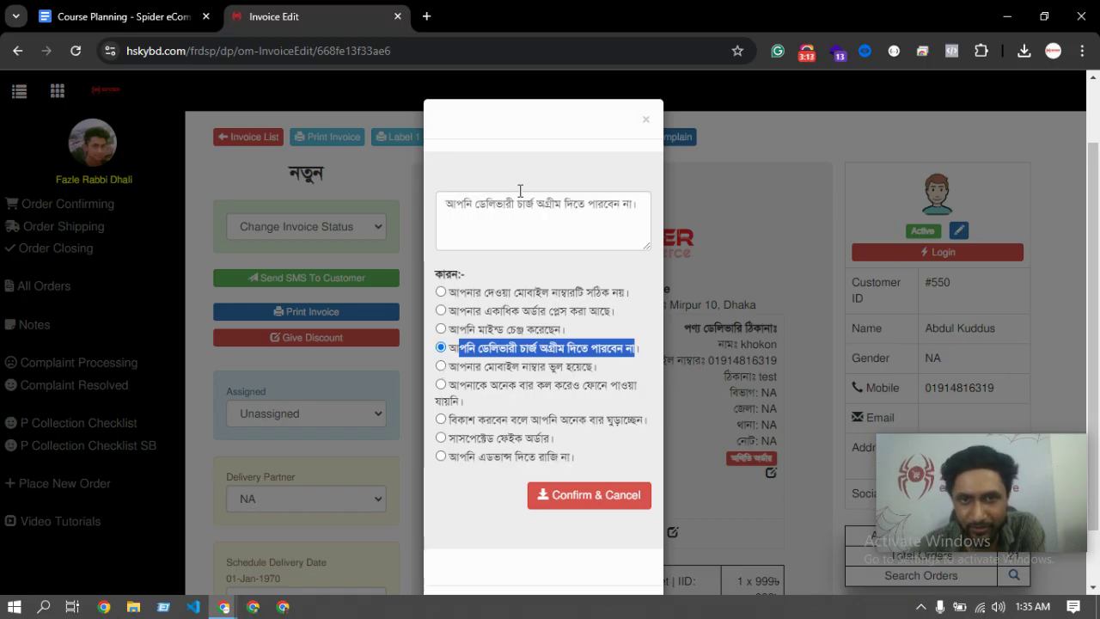
left_click(440, 330)
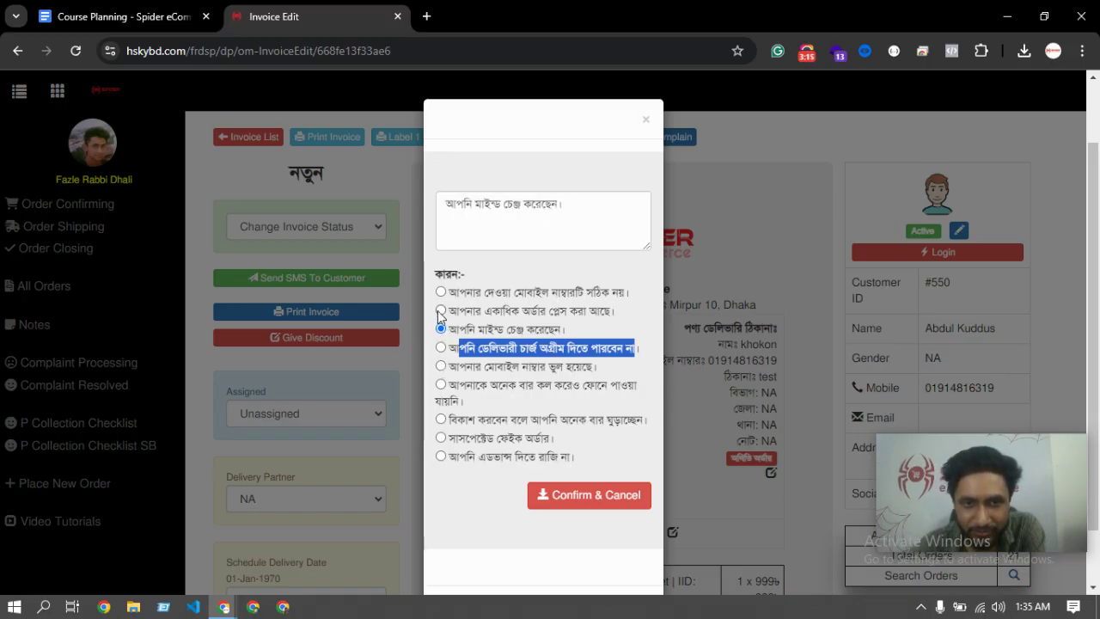
left_click(440, 311)
left_click(441, 293)
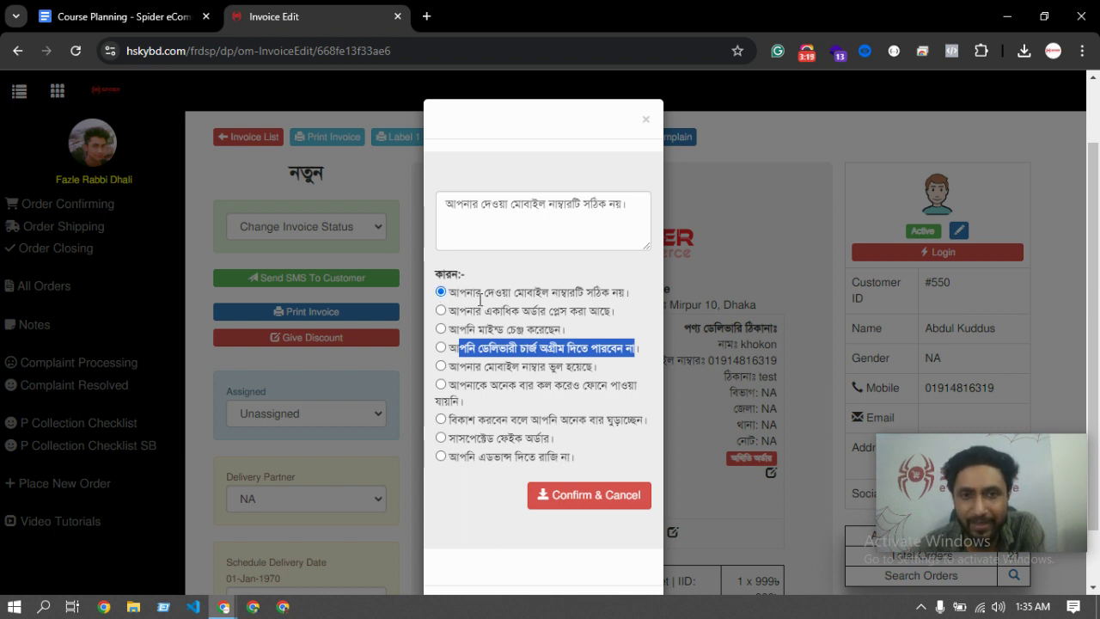
left_click_drag(467, 293, 630, 295)
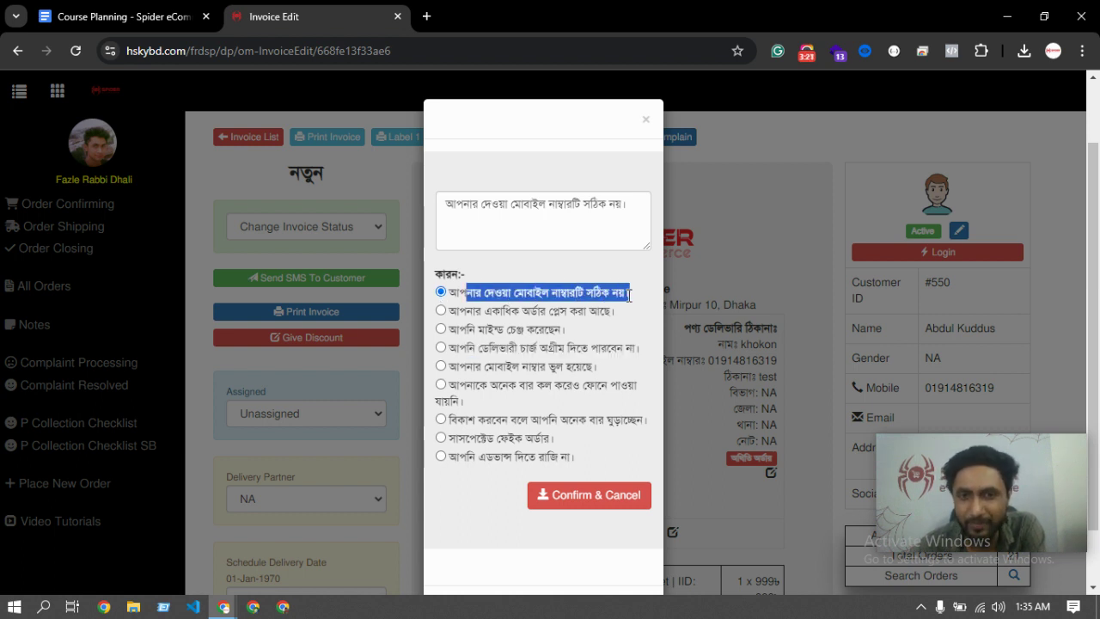
Step: Select the cancel note text and try replacing it with the preset reason "সাসপেক্টেড ফেইক অর্ডার।"
left_click(643, 201)
key("ctrl+a")
left_click_drag(573, 228, 456, 206)
scroll(447, 384, "down", 1)
scroll(447, 384, "down", 1)
left_click(440, 351)
left_click(440, 372)
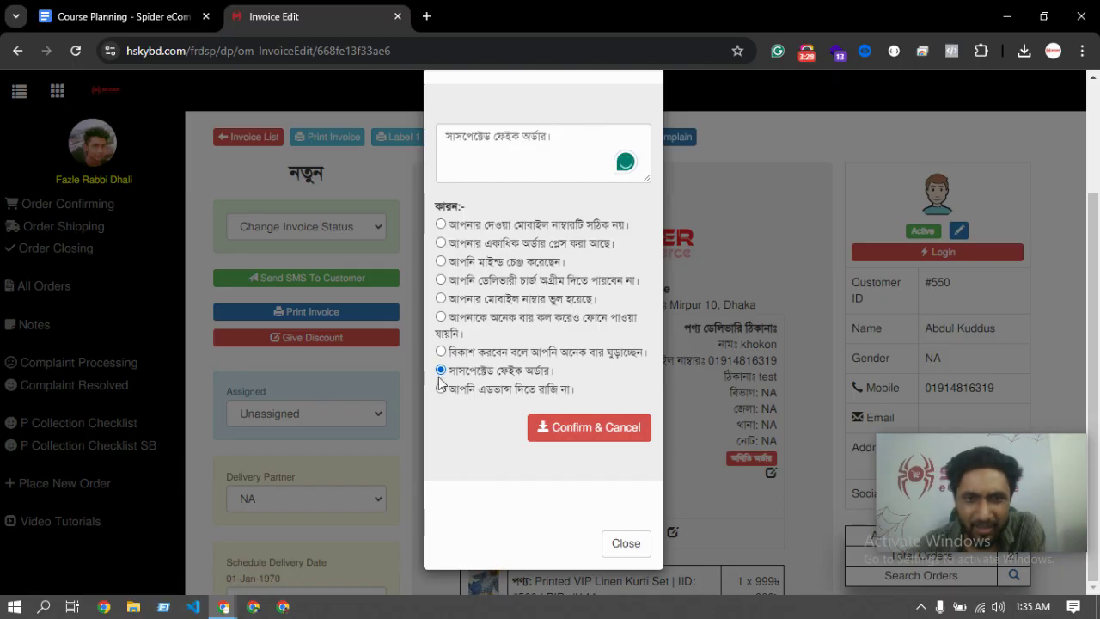
Step: Use the preset reason "আপনার দেওয়া মোবাইল নাম্বারটি সঠিক নয়।" as the cancel note and confirm the order's cancellation
scroll(486, 331, "up", 3)
scroll(500, 474, "down", 3)
scroll(499, 472, "up", 3)
left_click(452, 371)
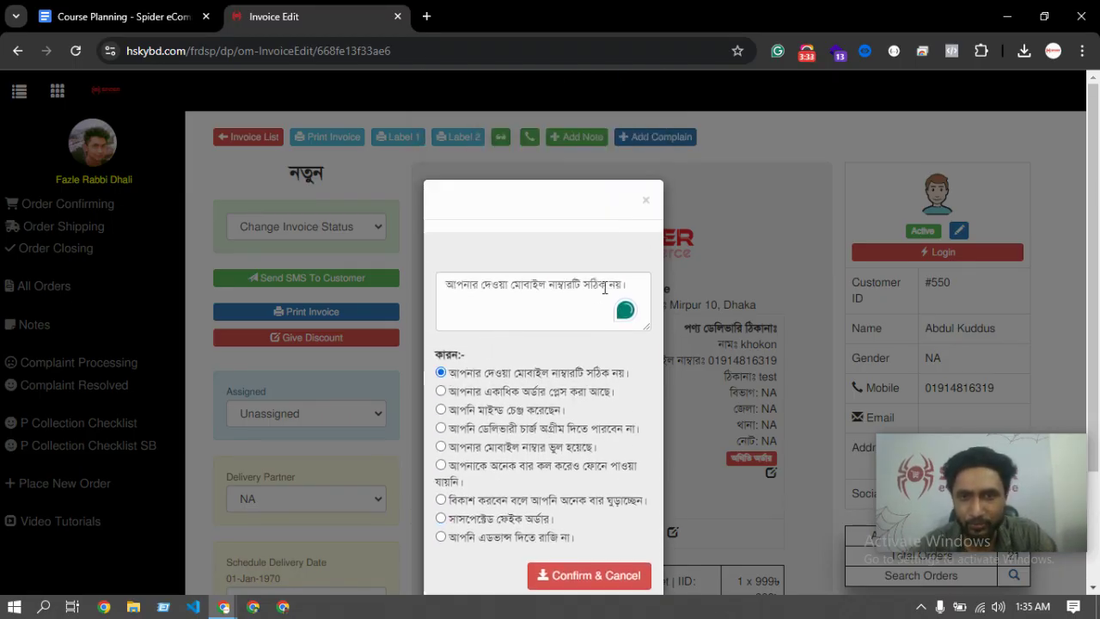
left_click(631, 288)
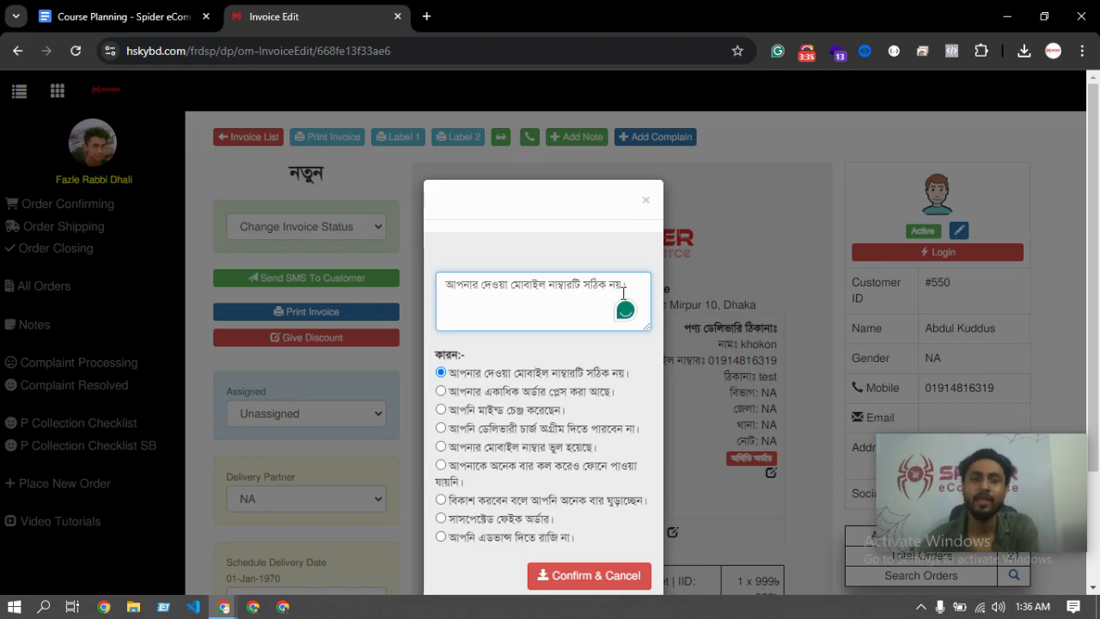
scroll(631, 290, "down", 1)
left_click(635, 503)
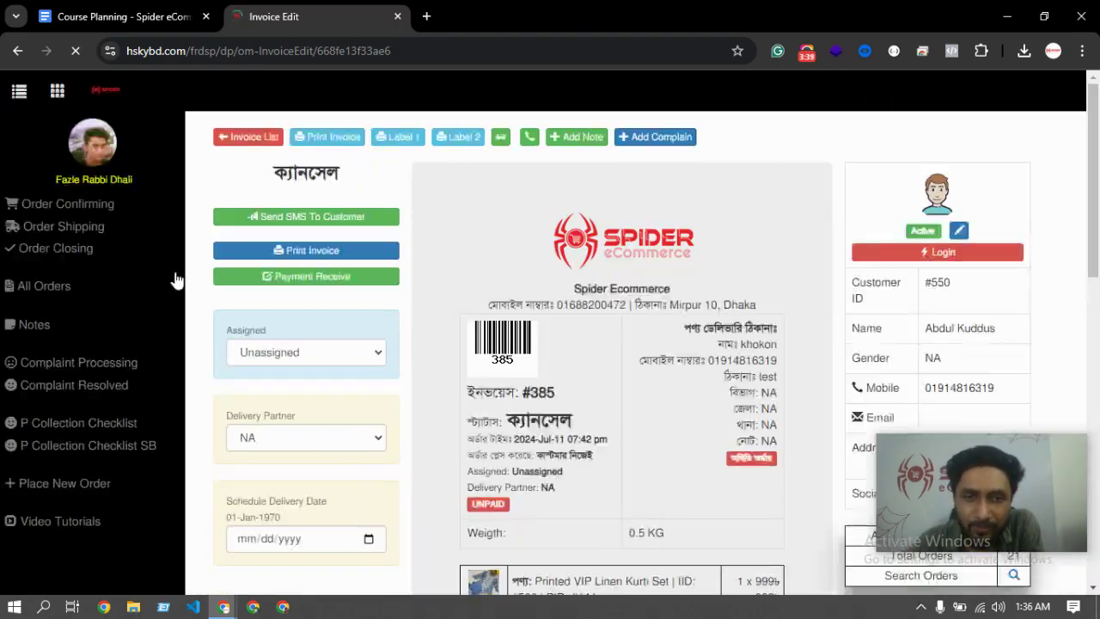
Step: Return to the Order Confirming overview and check the status counts and the new orders
left_click(40, 204)
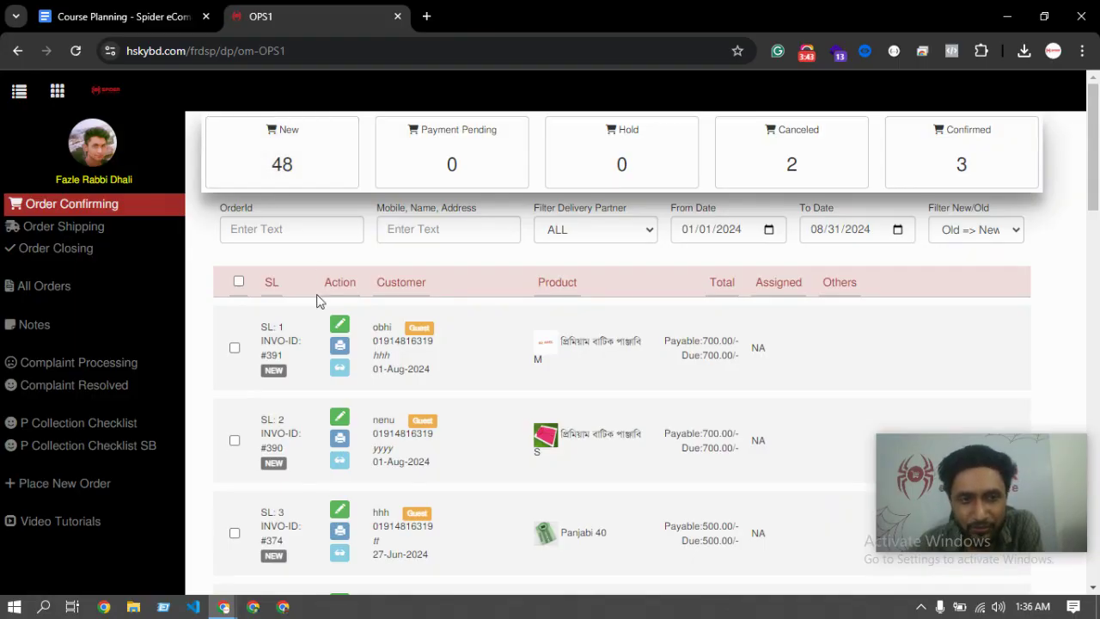
scroll(421, 367, "down", 1)
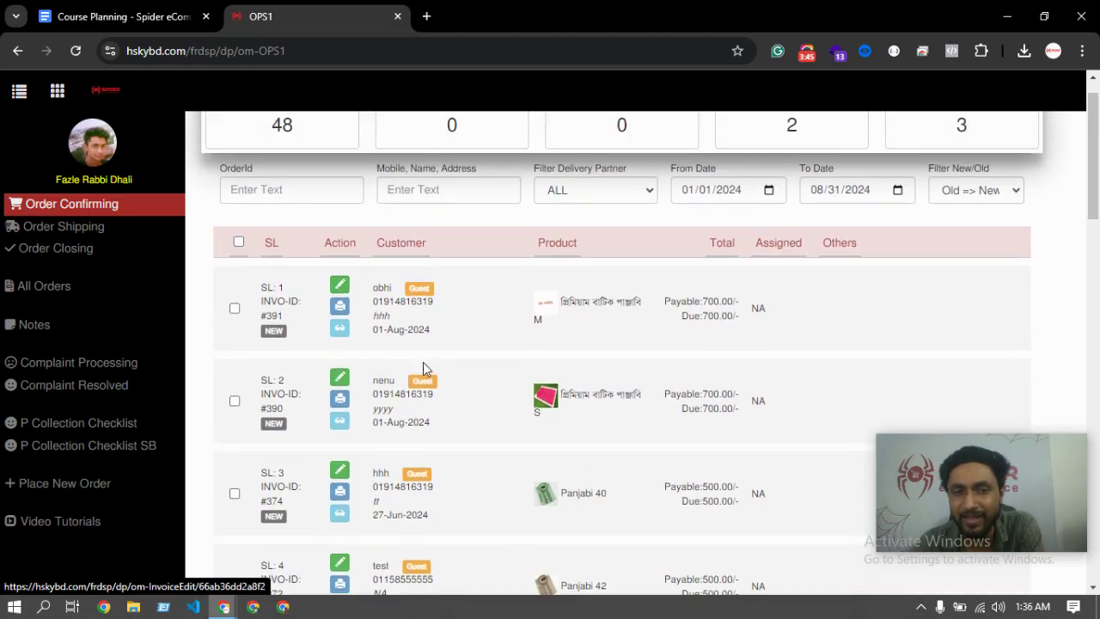
scroll(422, 367, "up", 1)
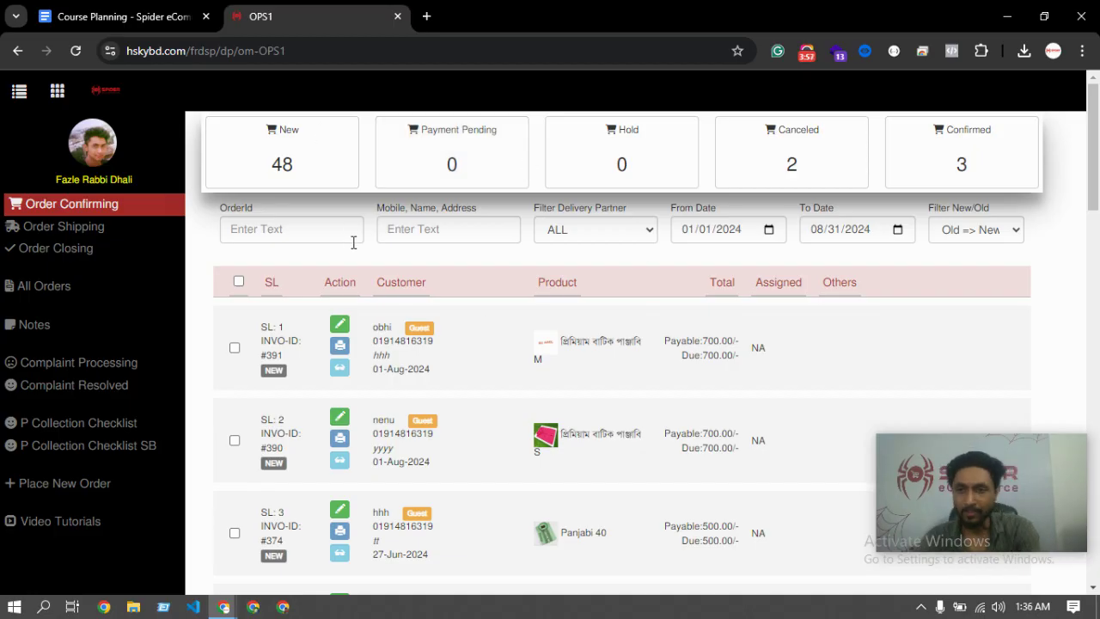
Step: Find the new Borka 40 order dated 28-May-2024 in Order Confirming and view the delivery details on its invoice
left_click(100, 214)
scroll(378, 332, "down", 1)
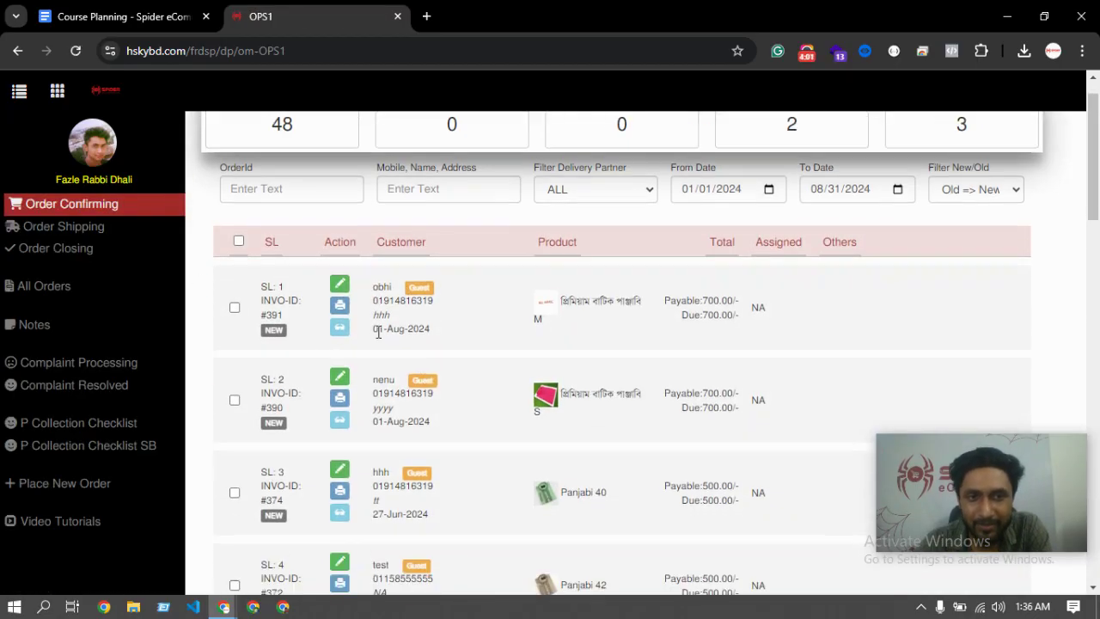
scroll(379, 333, "down", 3)
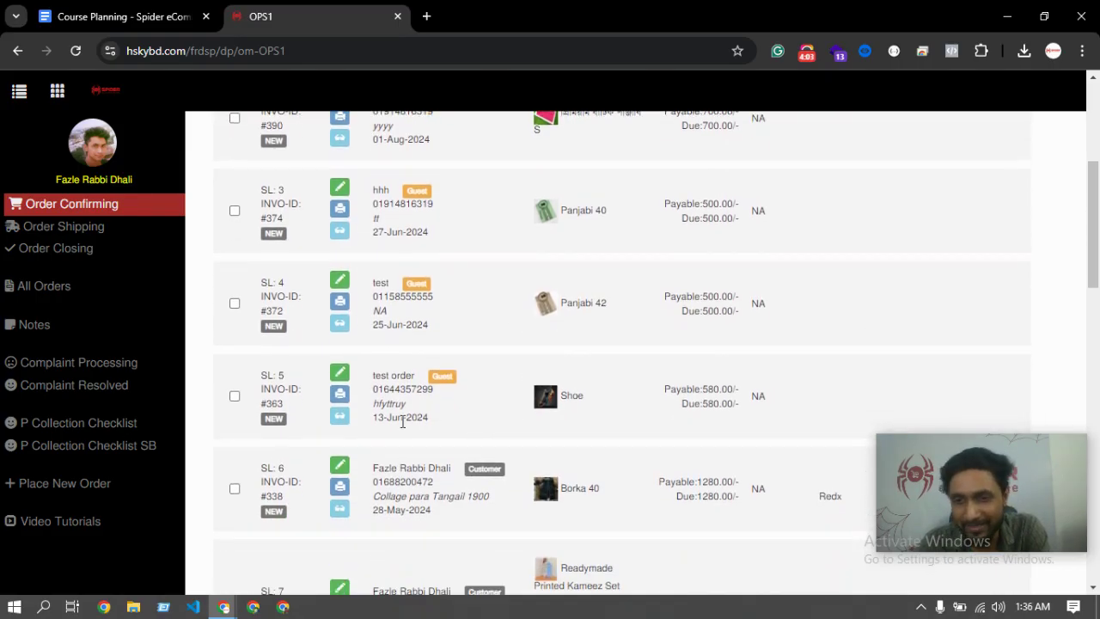
scroll(434, 428, "down", 2)
scroll(418, 418, "up", 1)
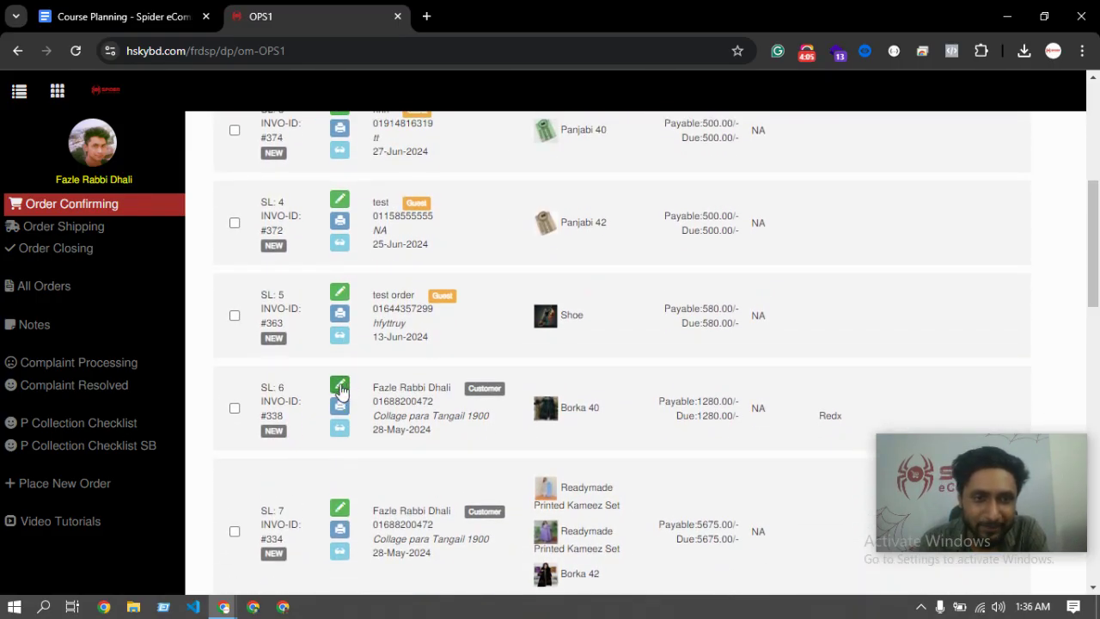
left_click(340, 388)
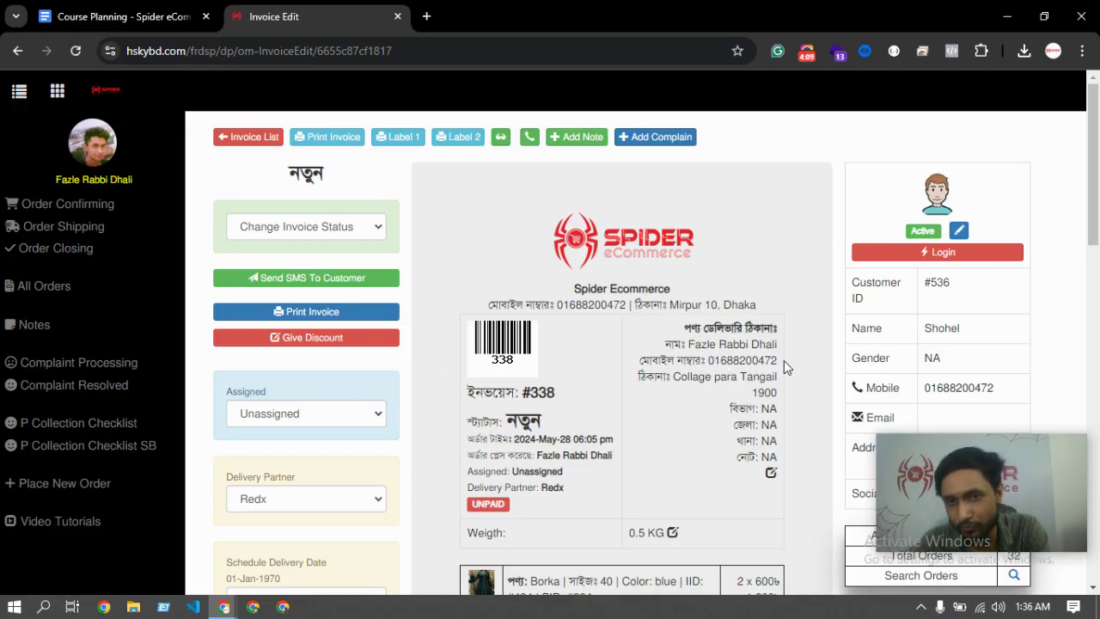
mouse_move(782, 359)
left_mouse_down()
mouse_move(702, 364)
mouse_move(776, 368)
left_mouse_up()
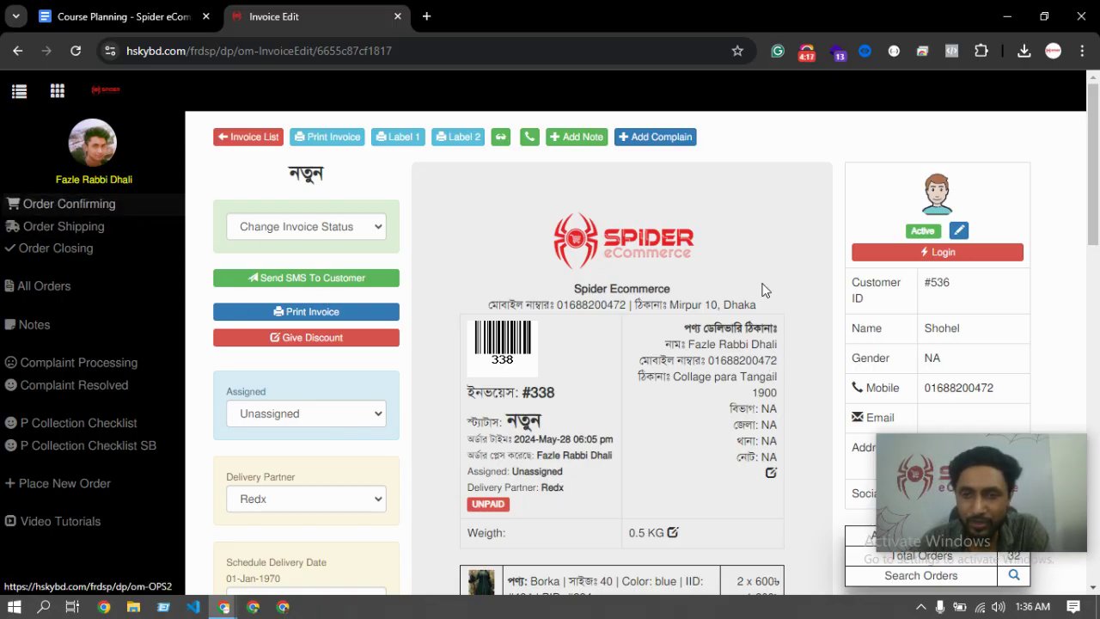
Step: Go back to Order Confirming and reopen the new Borka 40 order assigned to Redx for editing
left_click(101, 206)
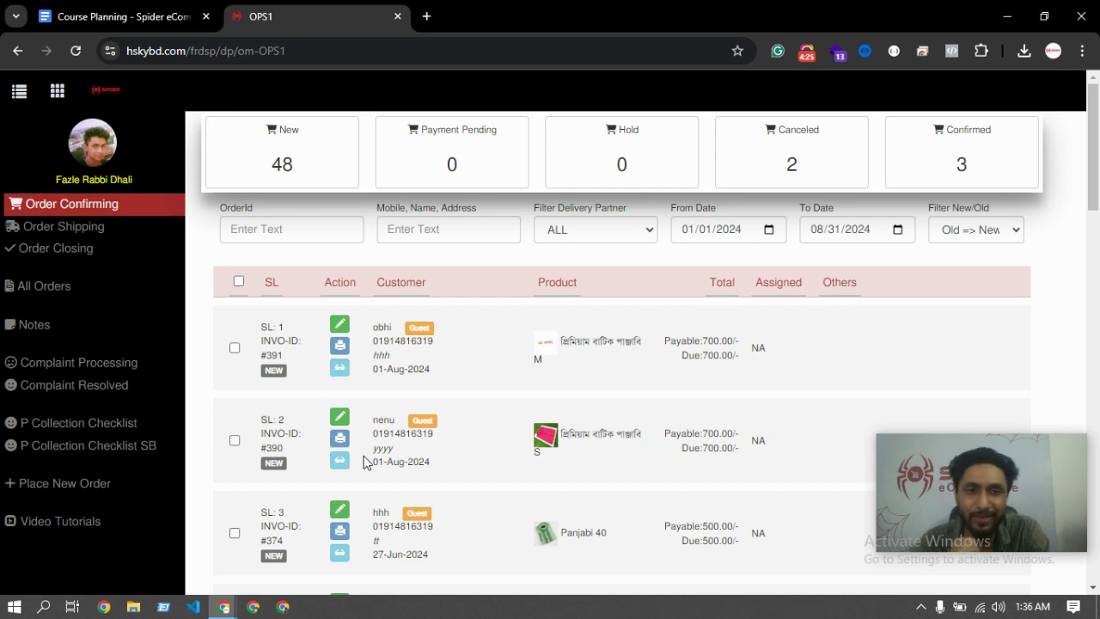
scroll(355, 447, "down", 2)
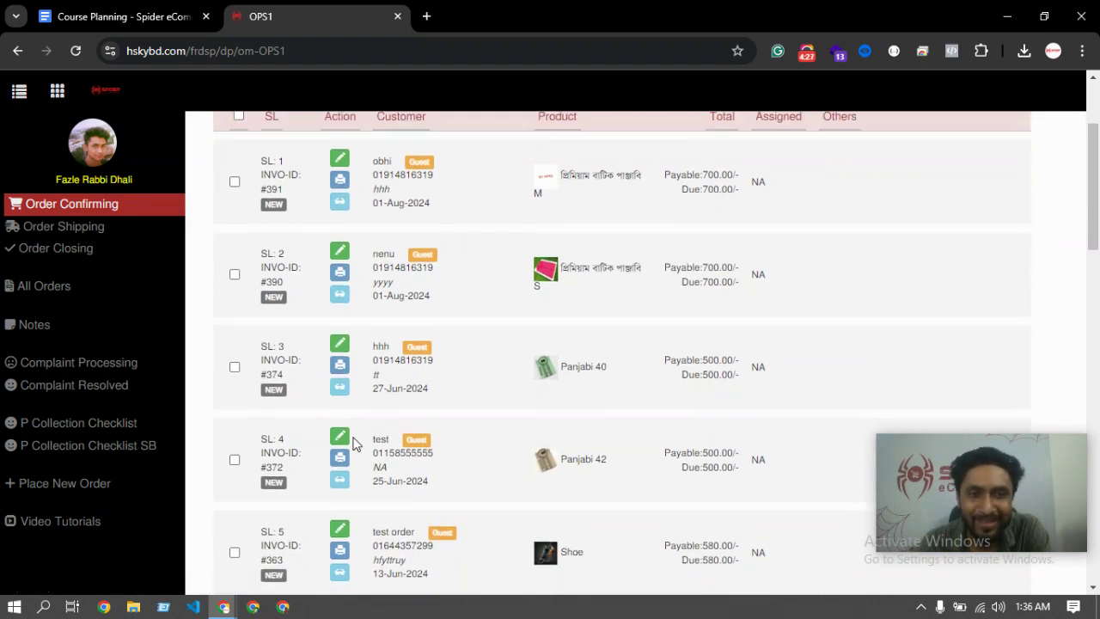
scroll(356, 440, "up", 2)
scroll(371, 469, "down", 5)
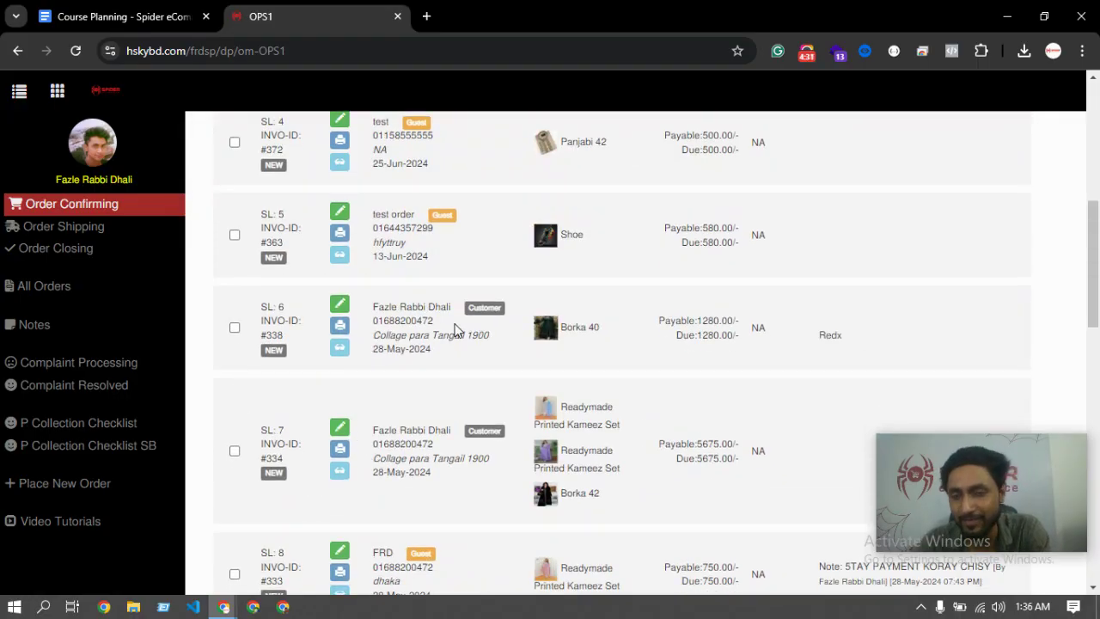
left_click(338, 311)
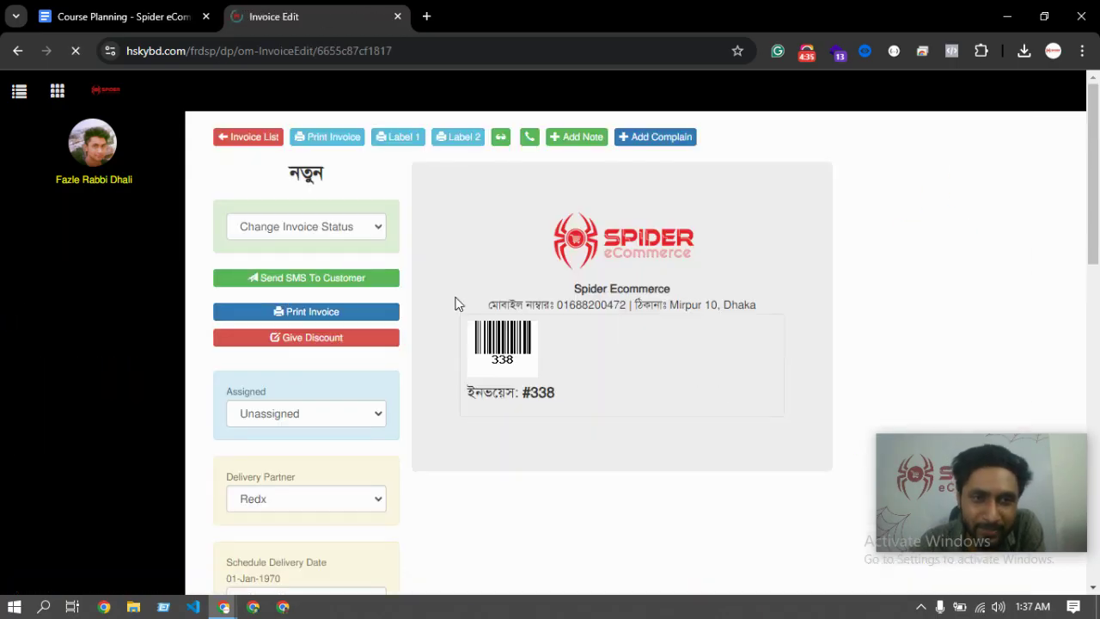
Step: Put the order on hold with the preset note "আপনাকে কল করা হয়েছিল কিন্তু আপনি কল রিসিভ করেন নাই।" and confirm the change
left_click(320, 232)
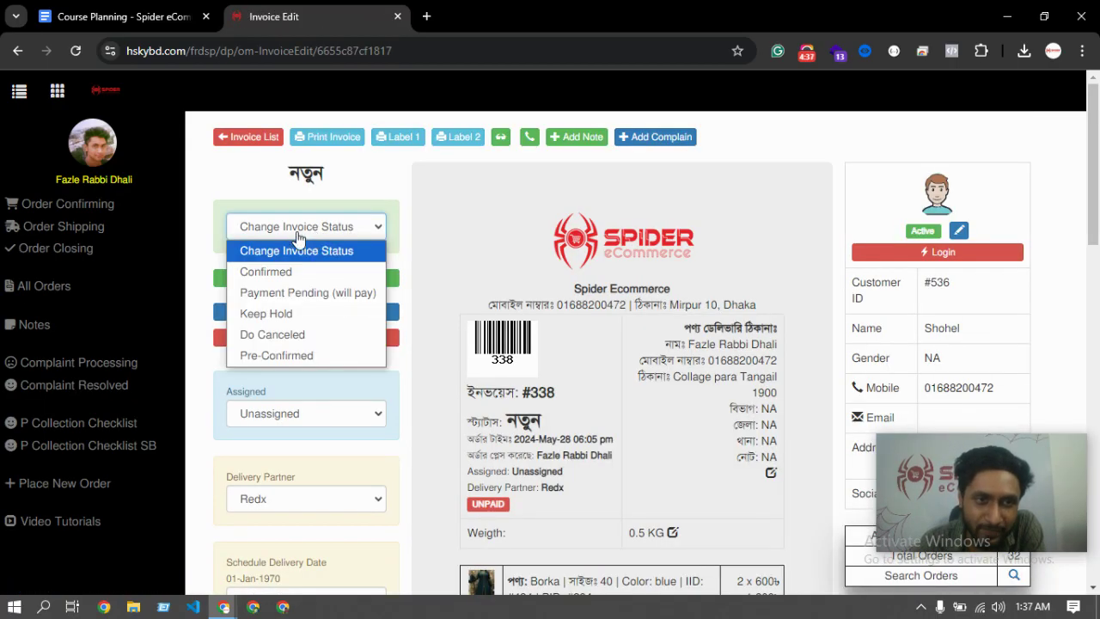
left_click(266, 316)
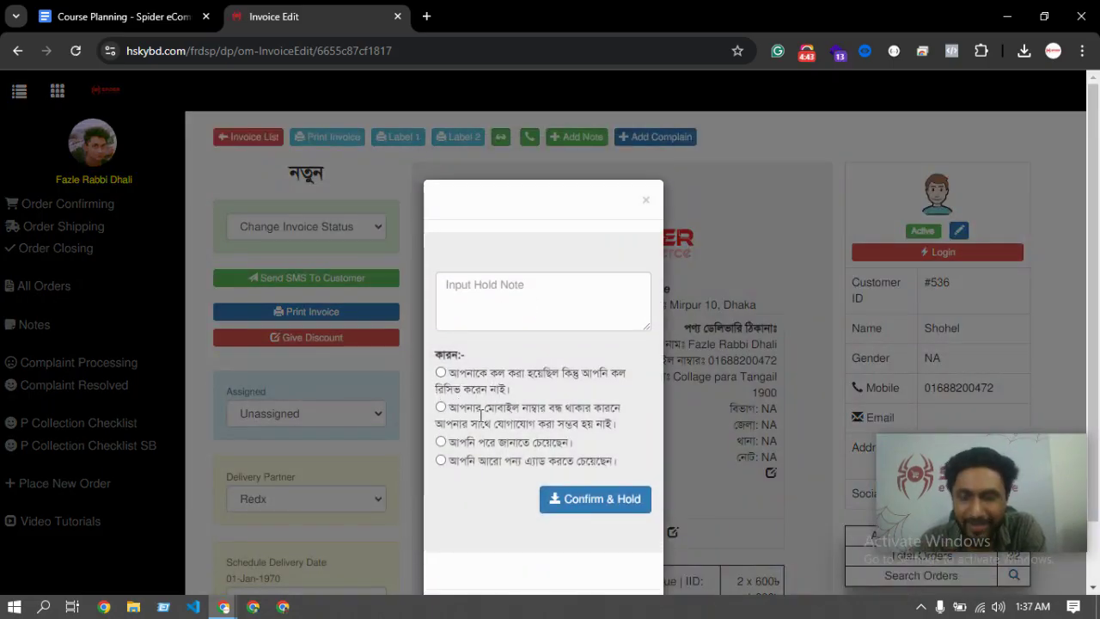
left_click(440, 409)
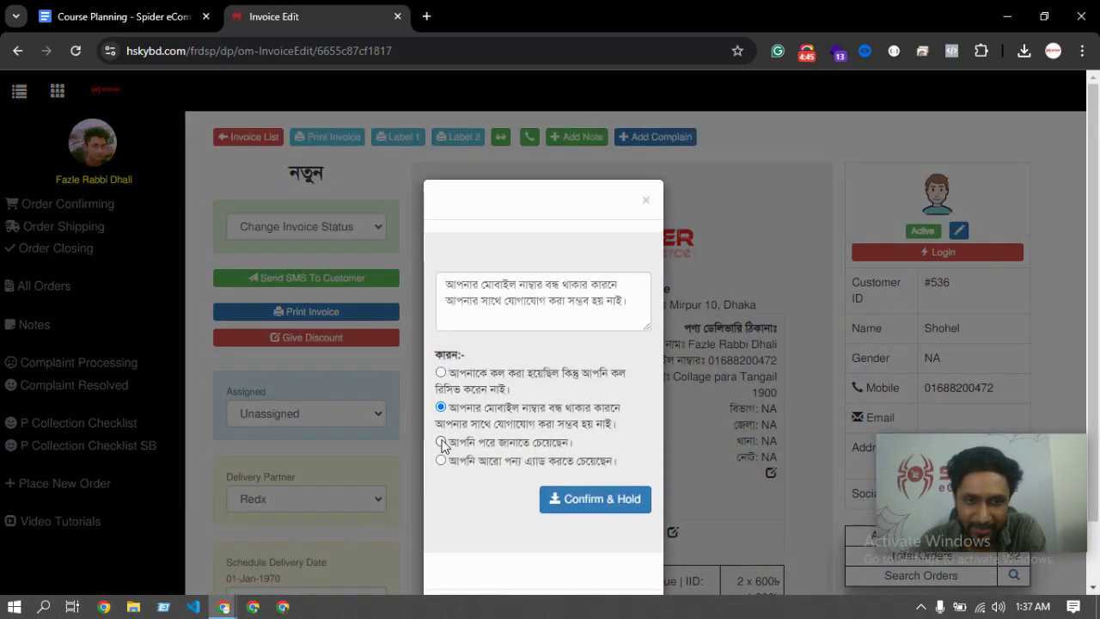
left_click(441, 442)
left_click(441, 372)
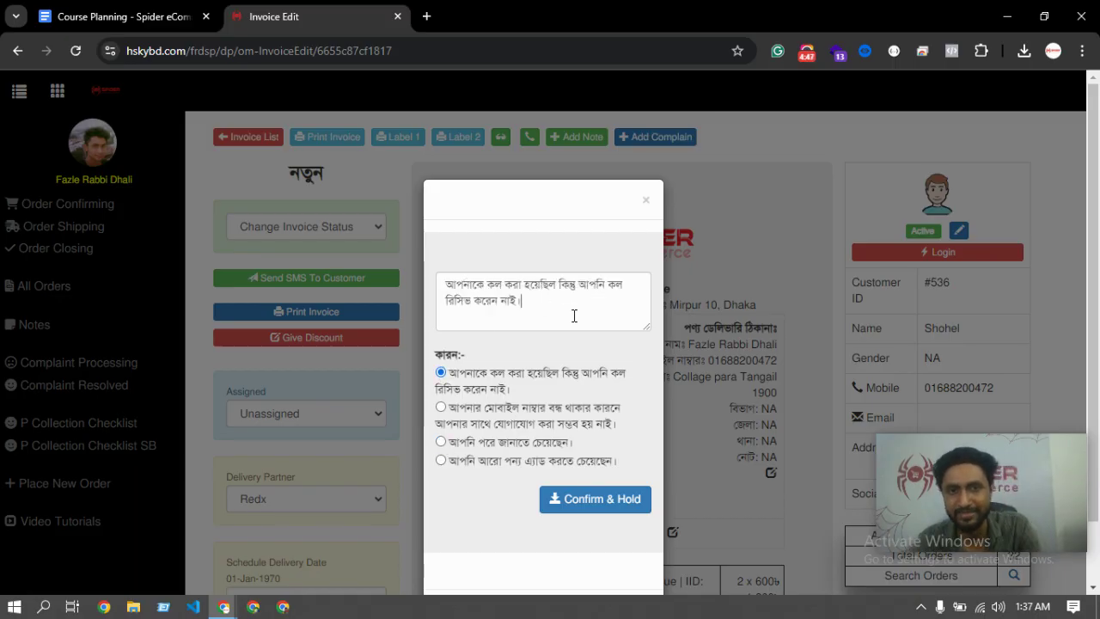
left_click(591, 507)
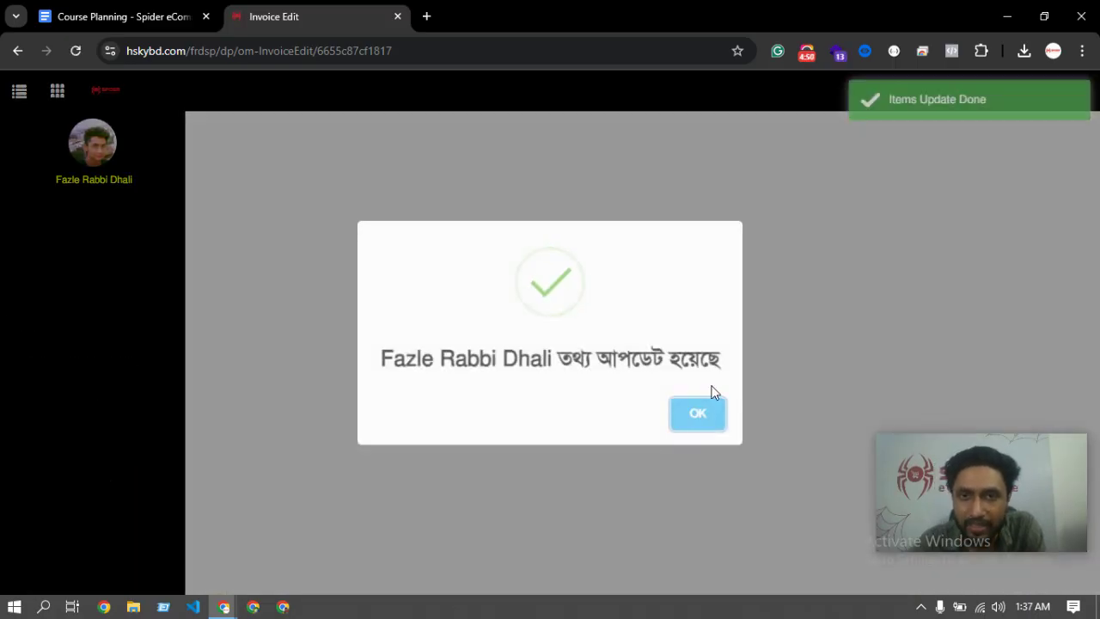
left_click(700, 410)
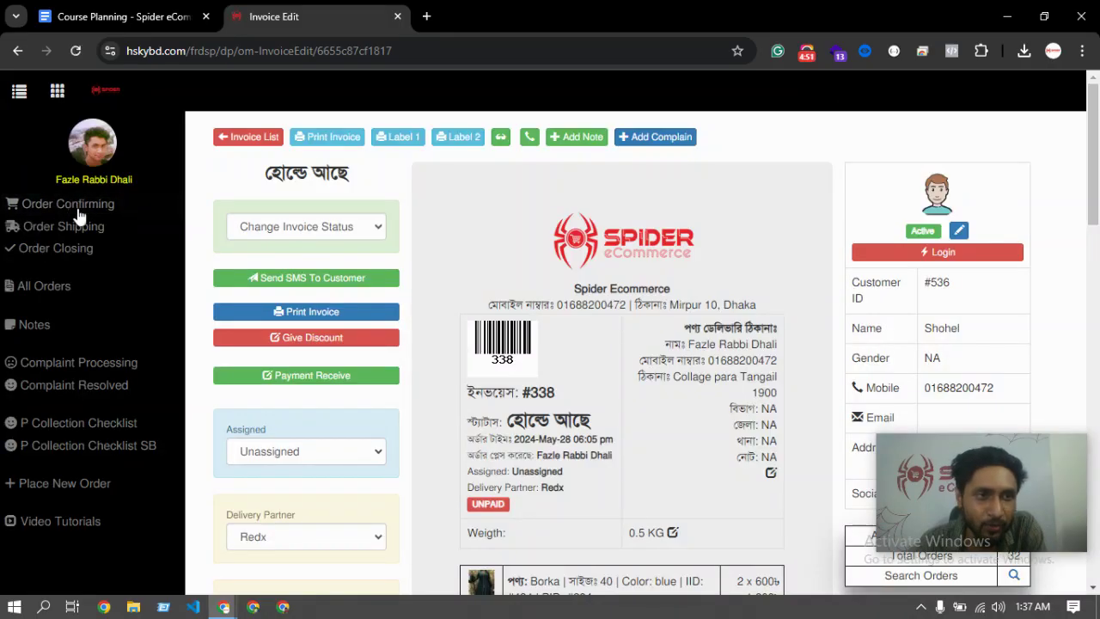
Step: Reopen the Order Manager from the panel list and check the Order Confirming status counts
left_click(57, 91)
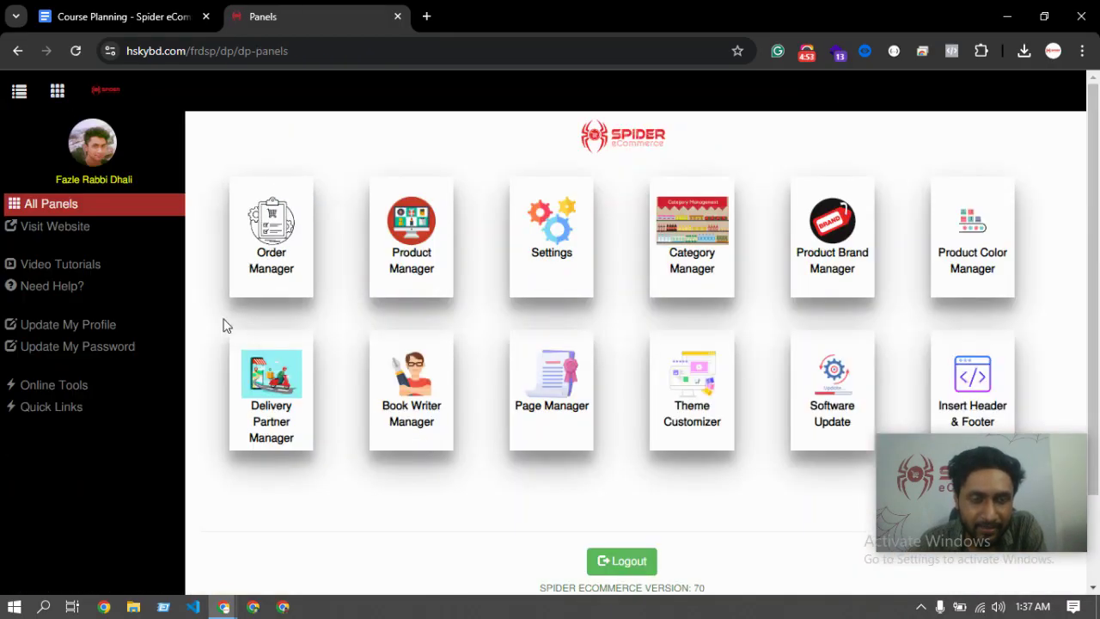
left_click(295, 252)
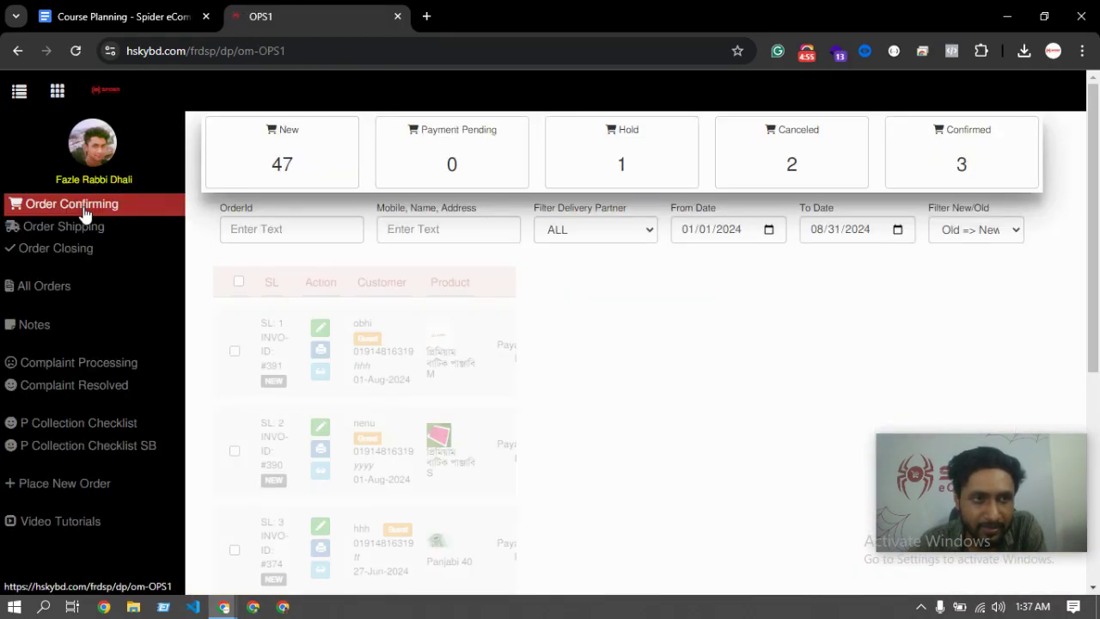